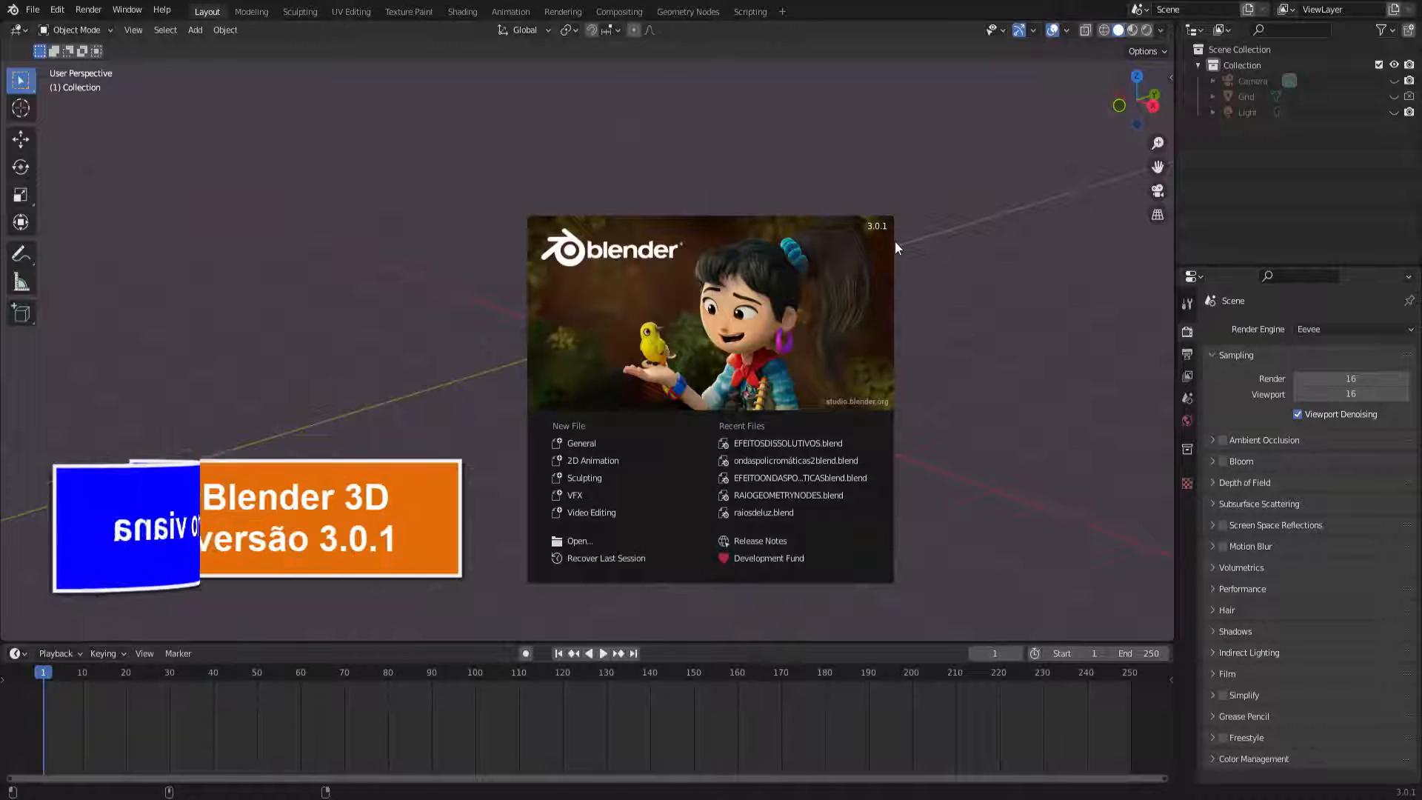
# - Dismiss the splash screen and add a mesh circle at the world origin
pyautogui.click(948, 323)
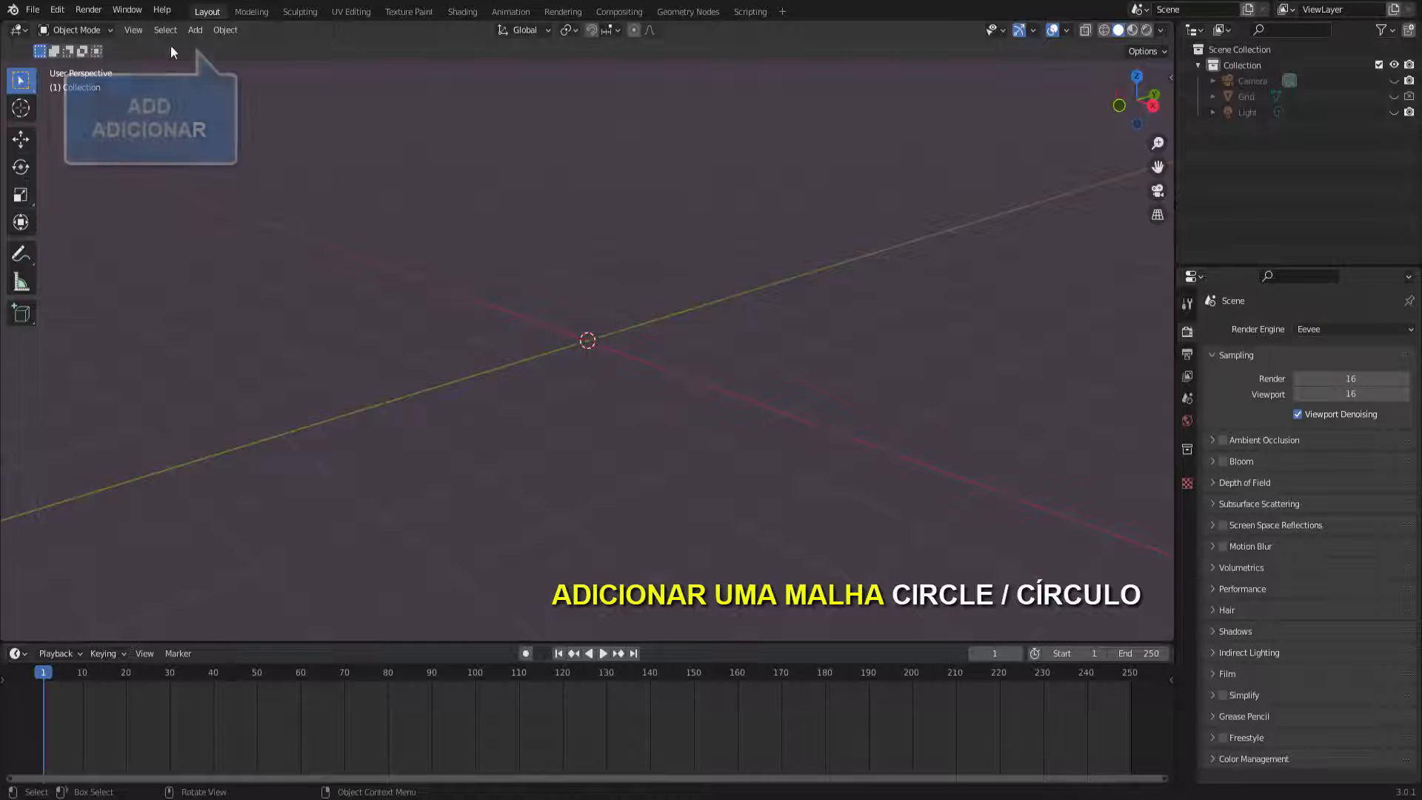
pyautogui.click(194, 31)
pyautogui.moveTo(197, 49)
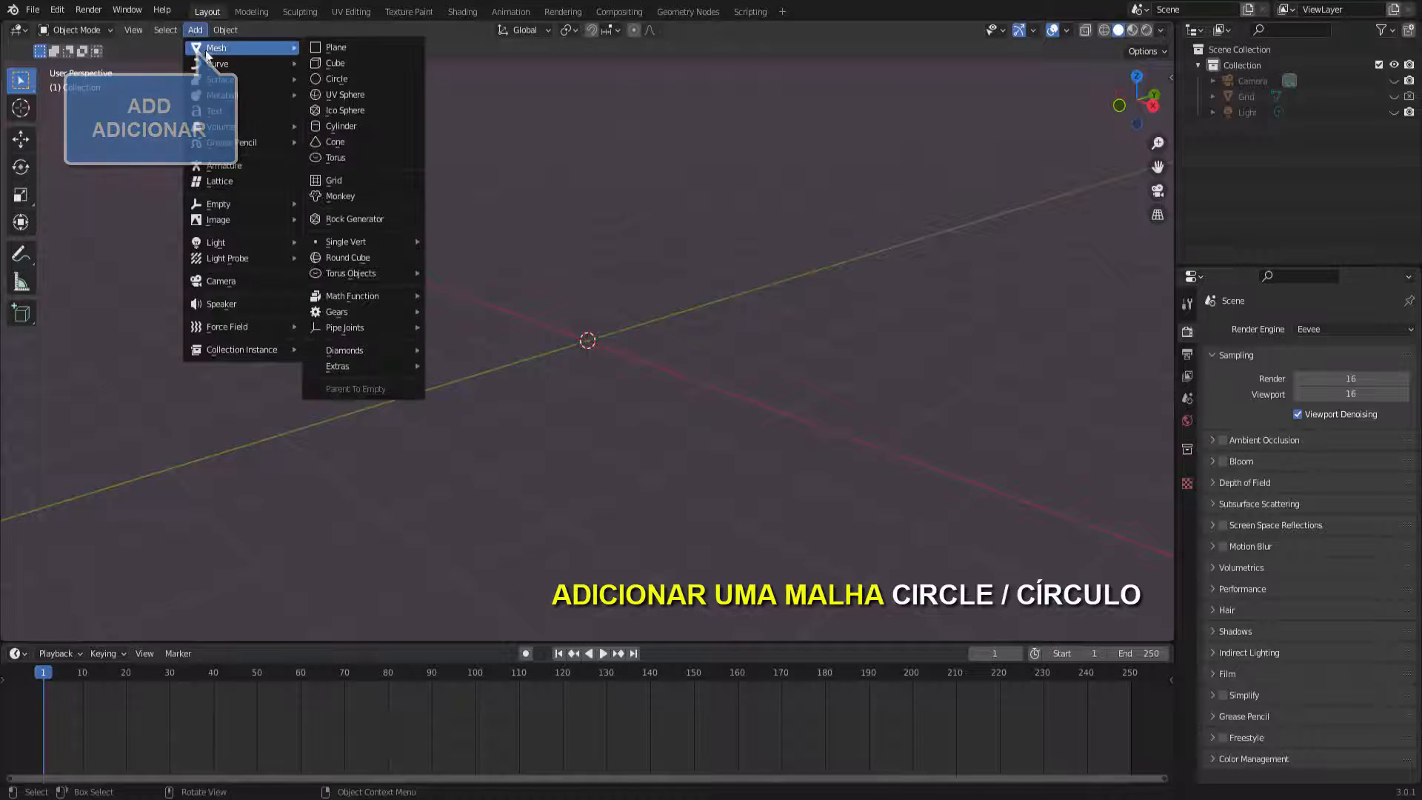
pyautogui.click(344, 80)
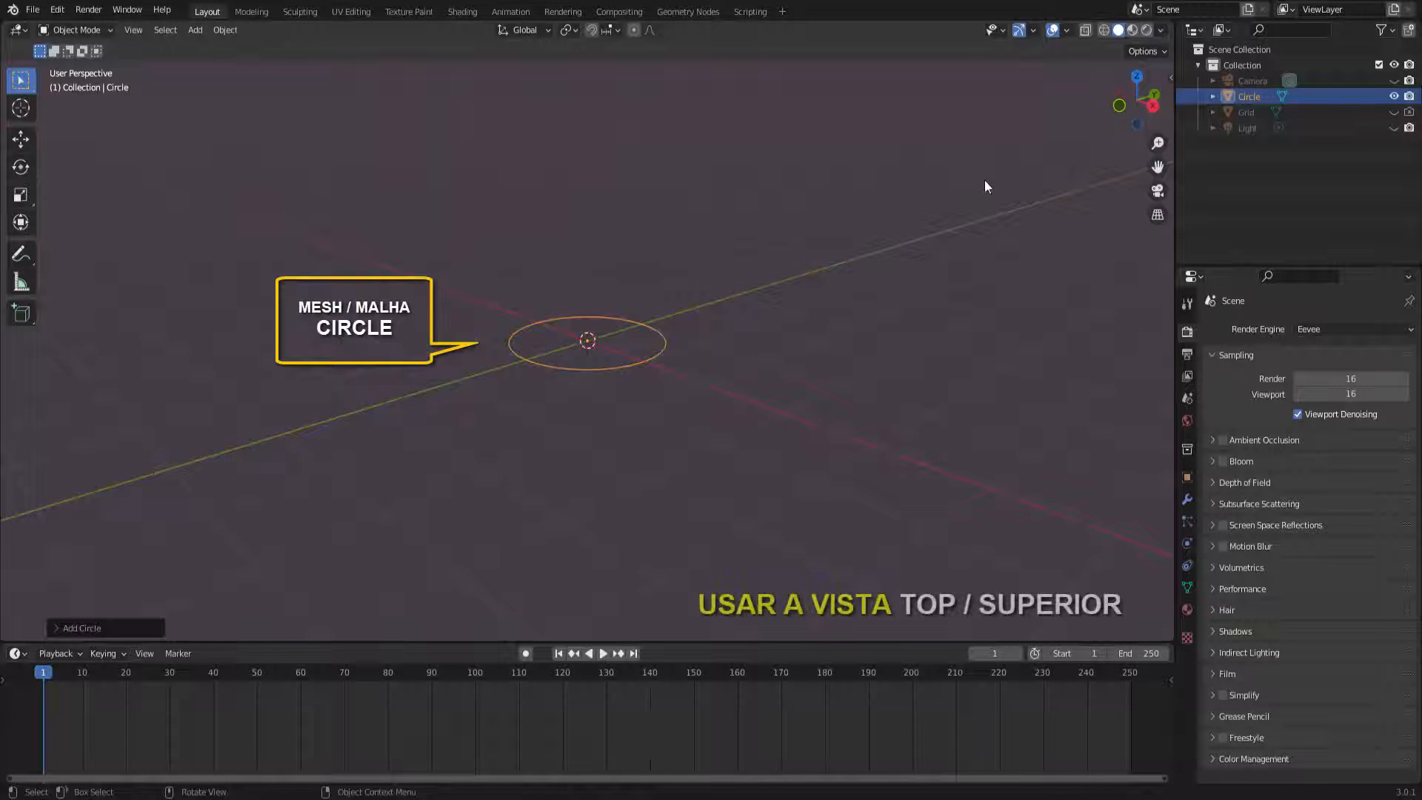
# - View the scene from the top and set the circle's X location to -1 m
pyautogui.click(1137, 77)
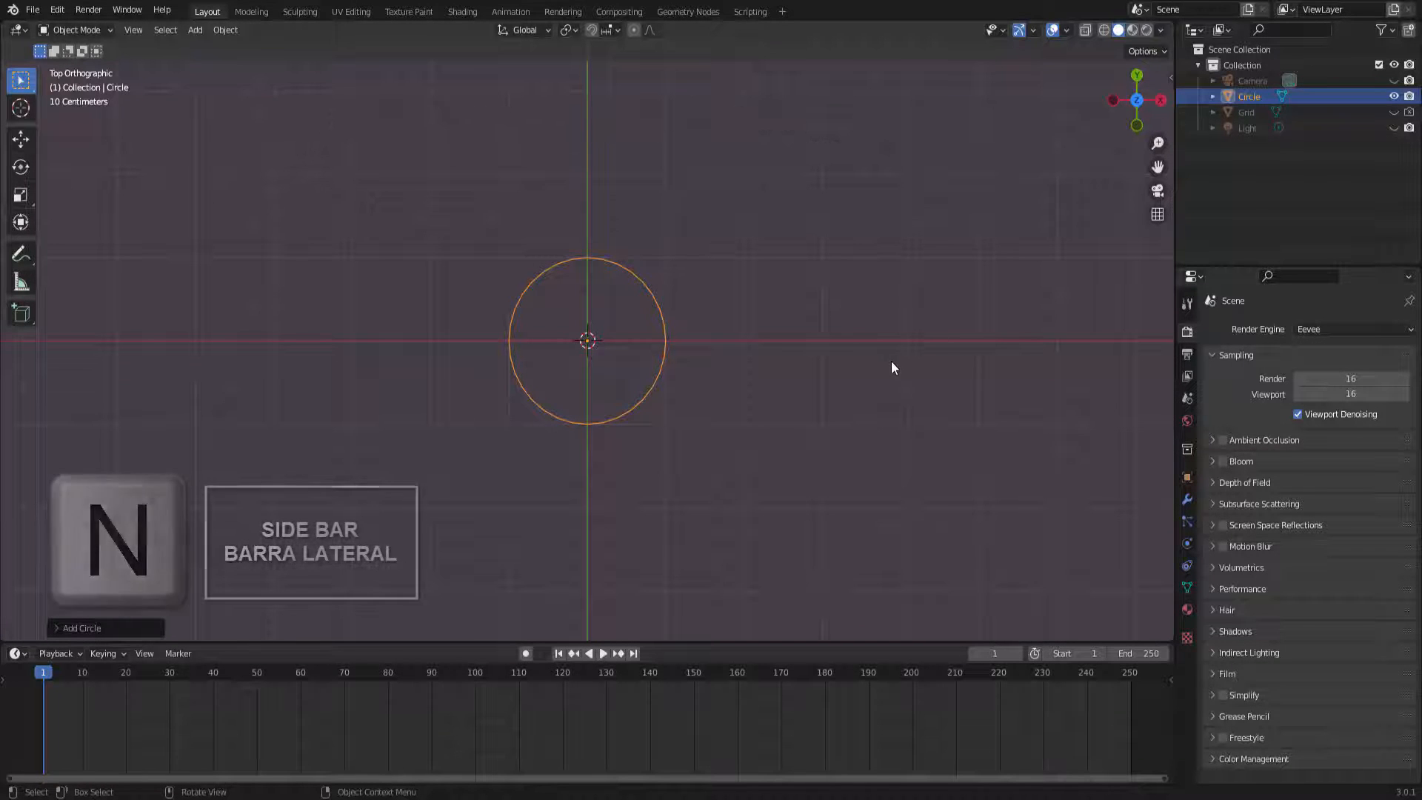
pyautogui.press('n')
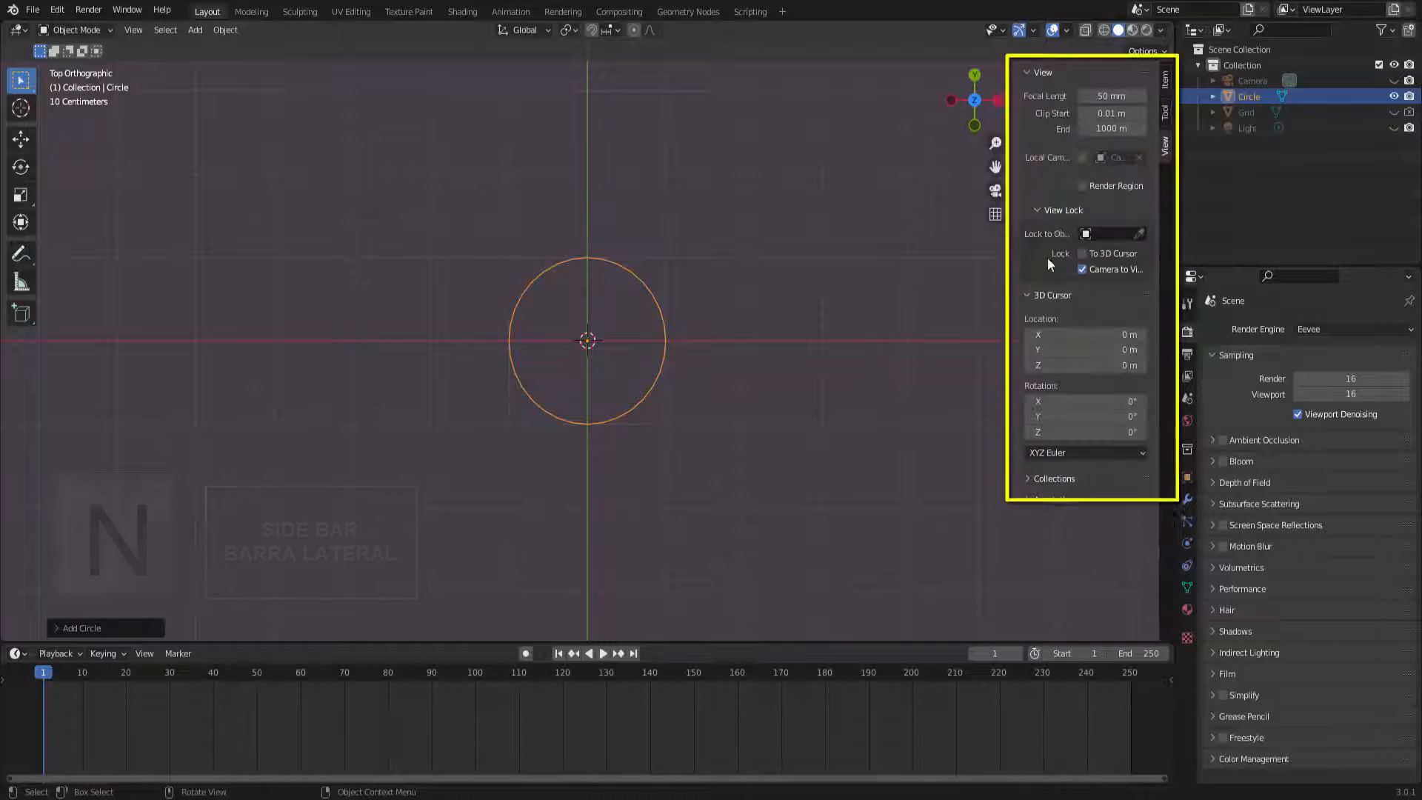
pyautogui.click(1167, 81)
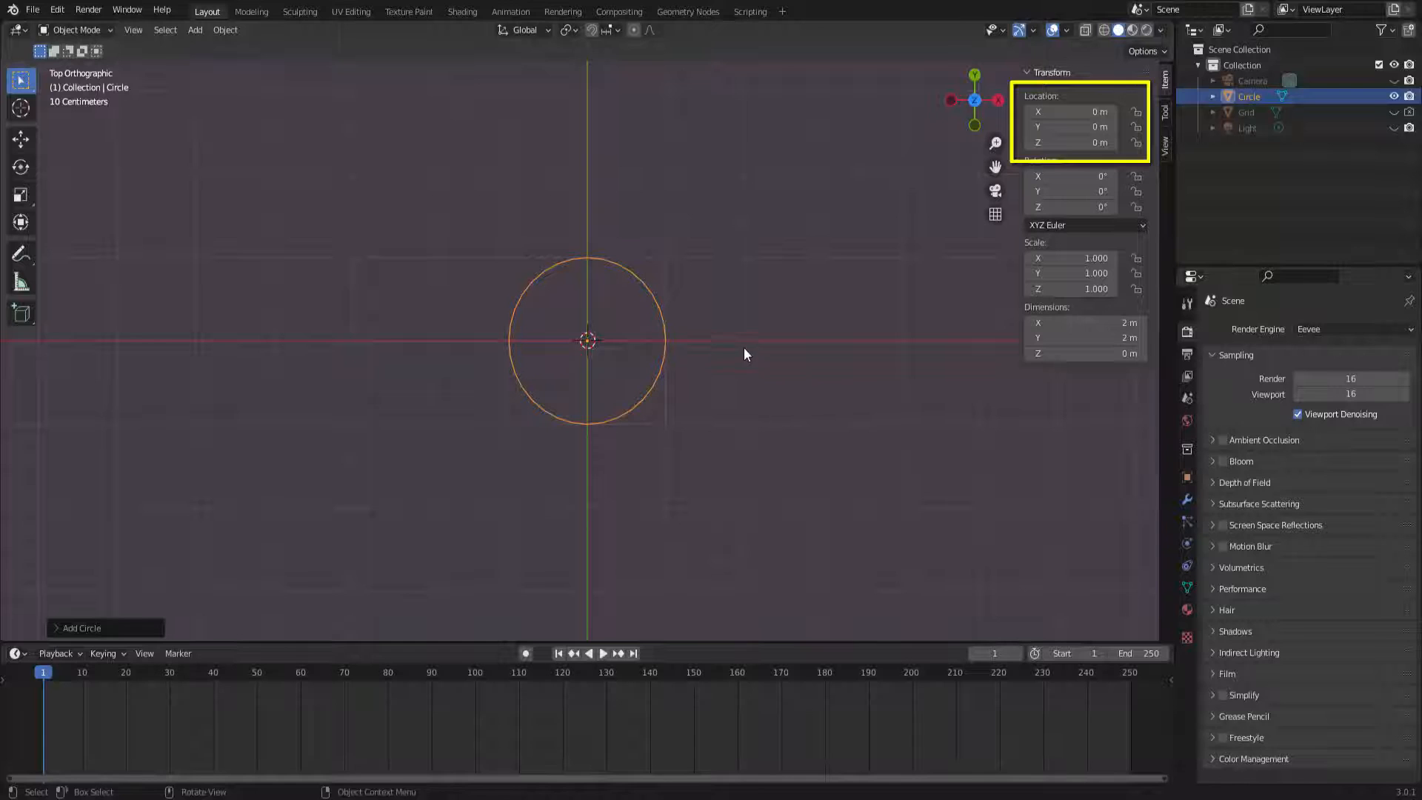
pyautogui.click(1071, 111)
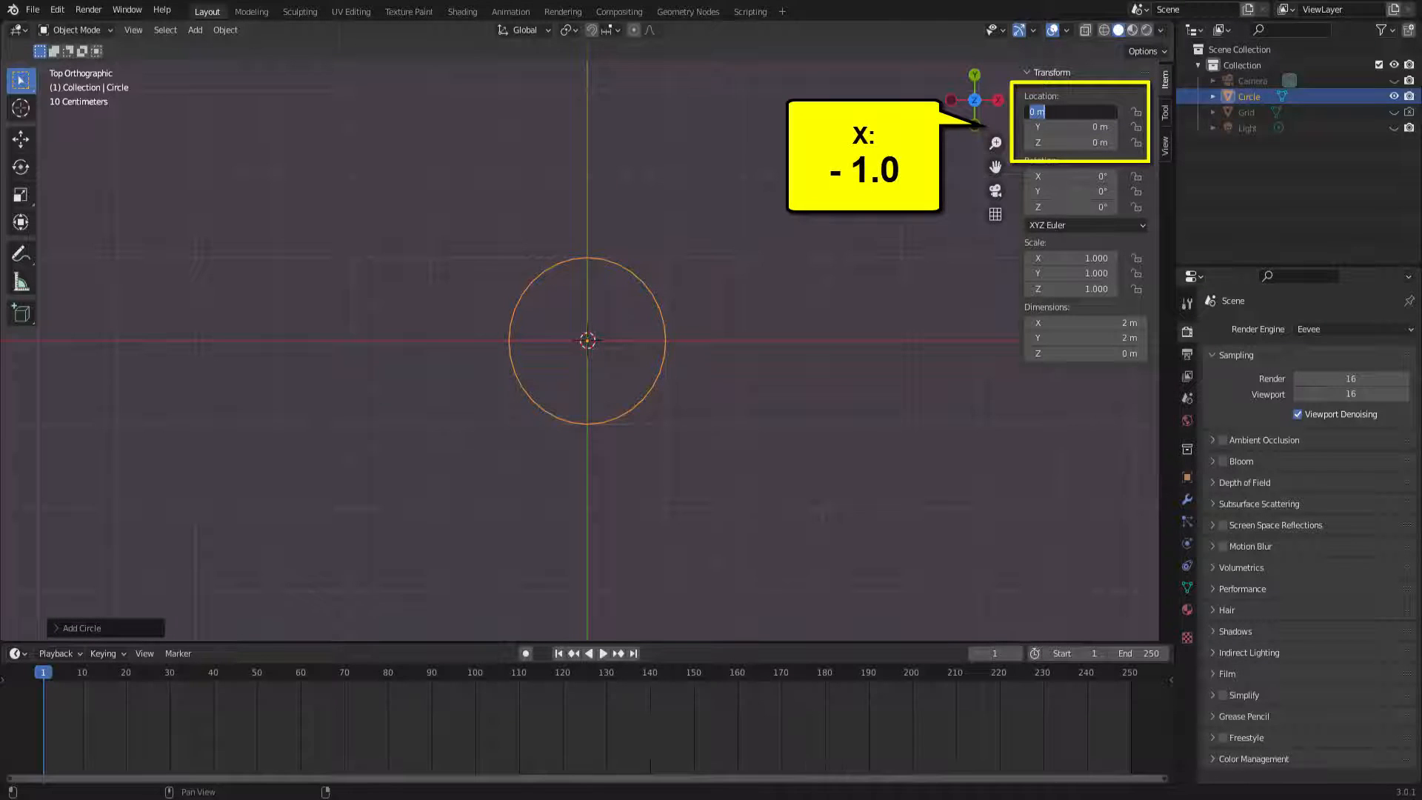
pyautogui.write('-1')
pyautogui.press('Return')
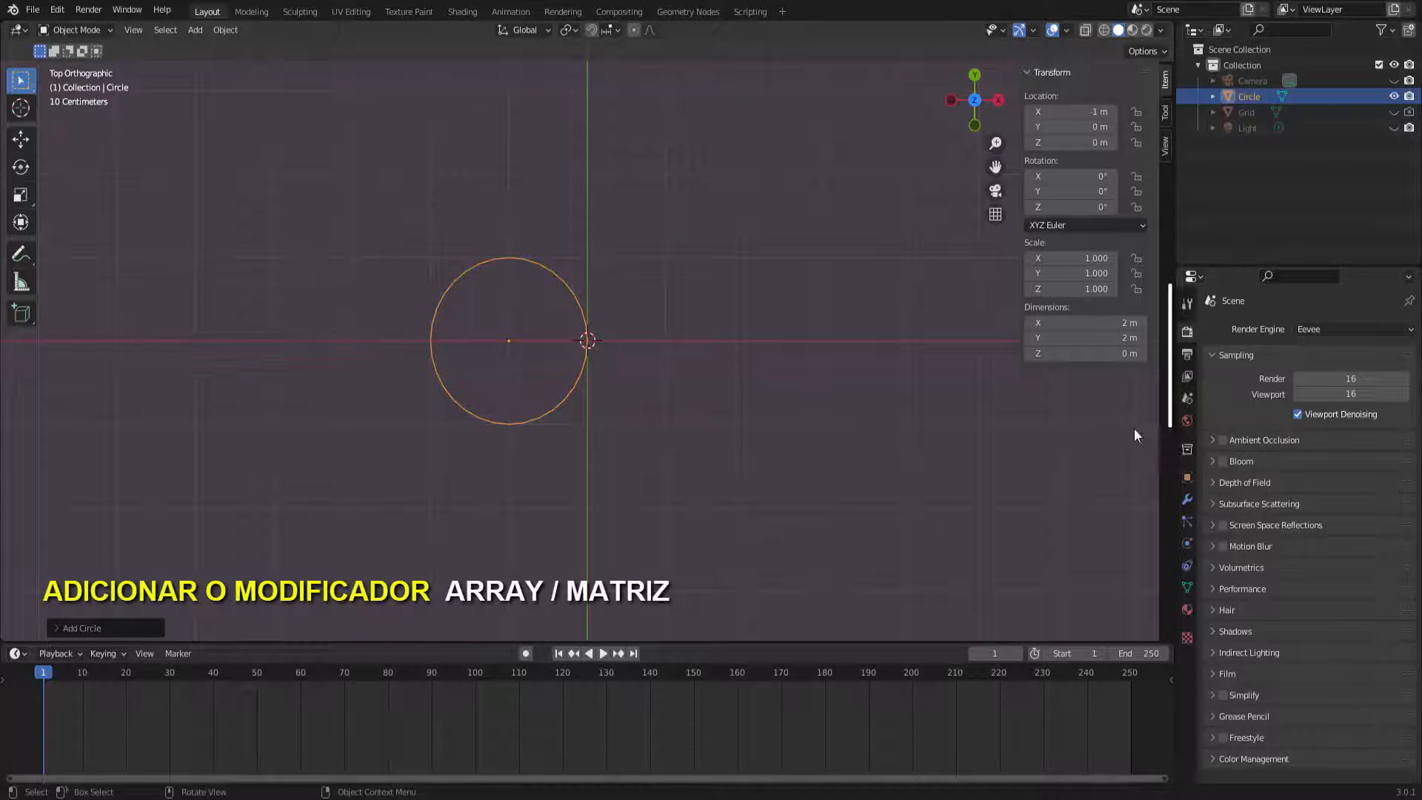
# - Add an Array modifier to the circle and set its count to 300
pyautogui.click(1187, 504)
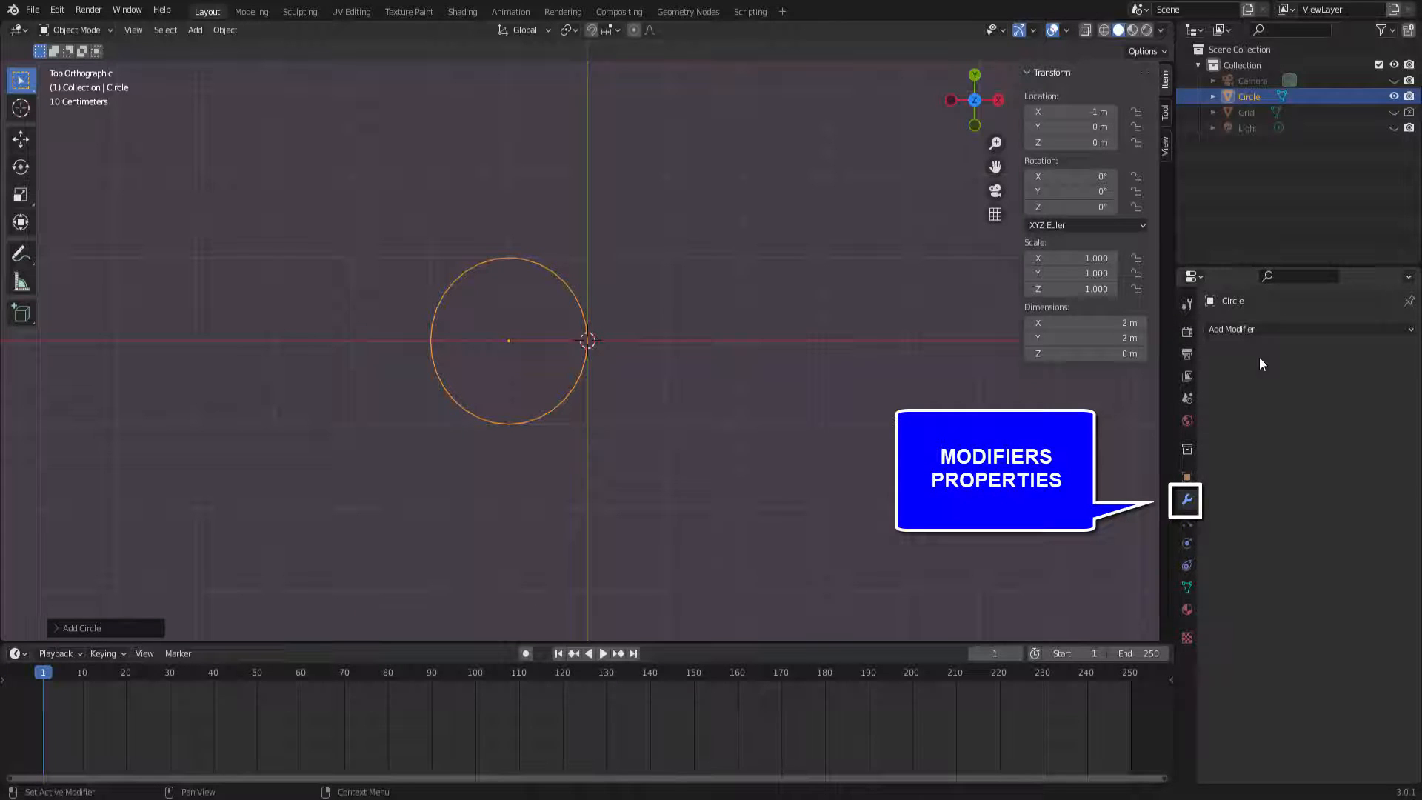
pyautogui.click(1243, 331)
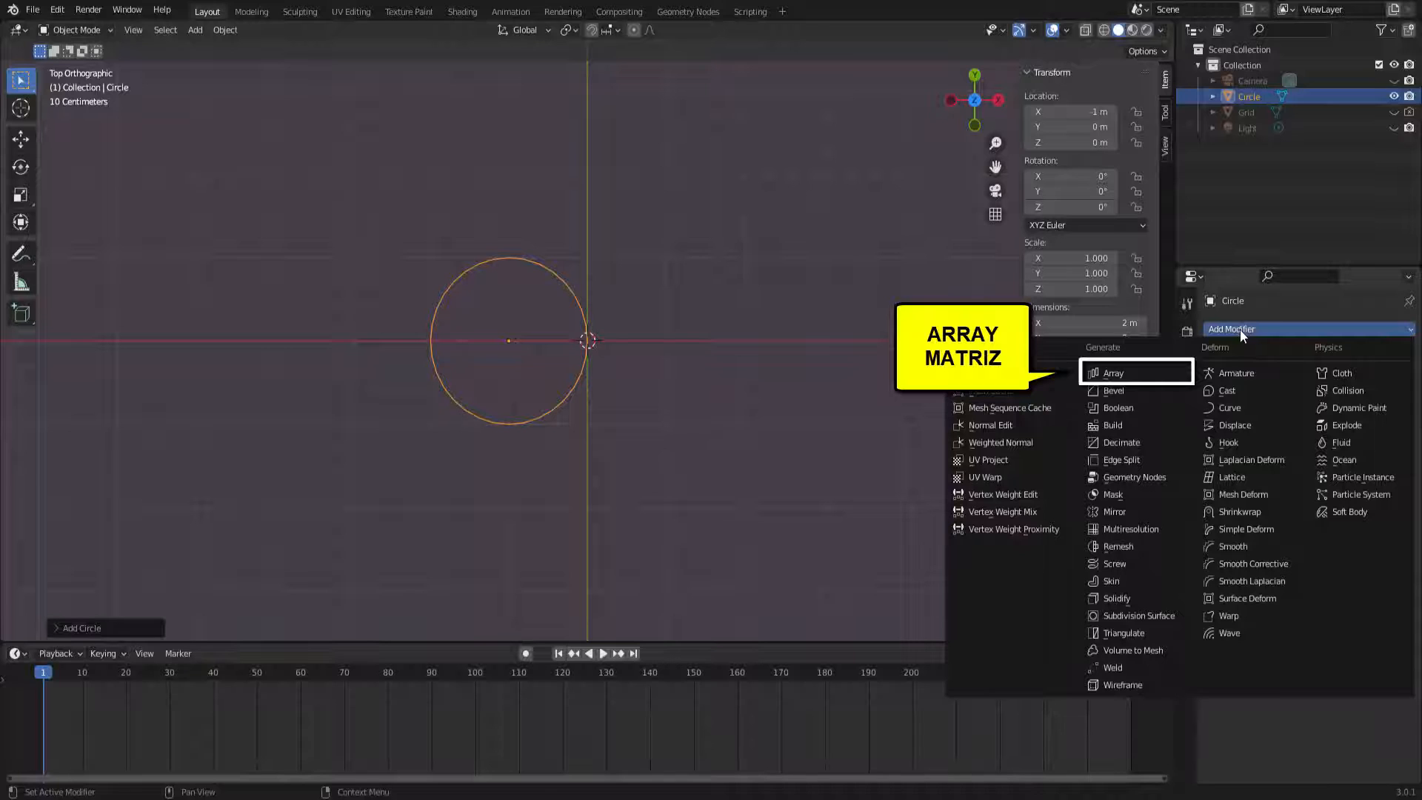
pyautogui.click(1126, 374)
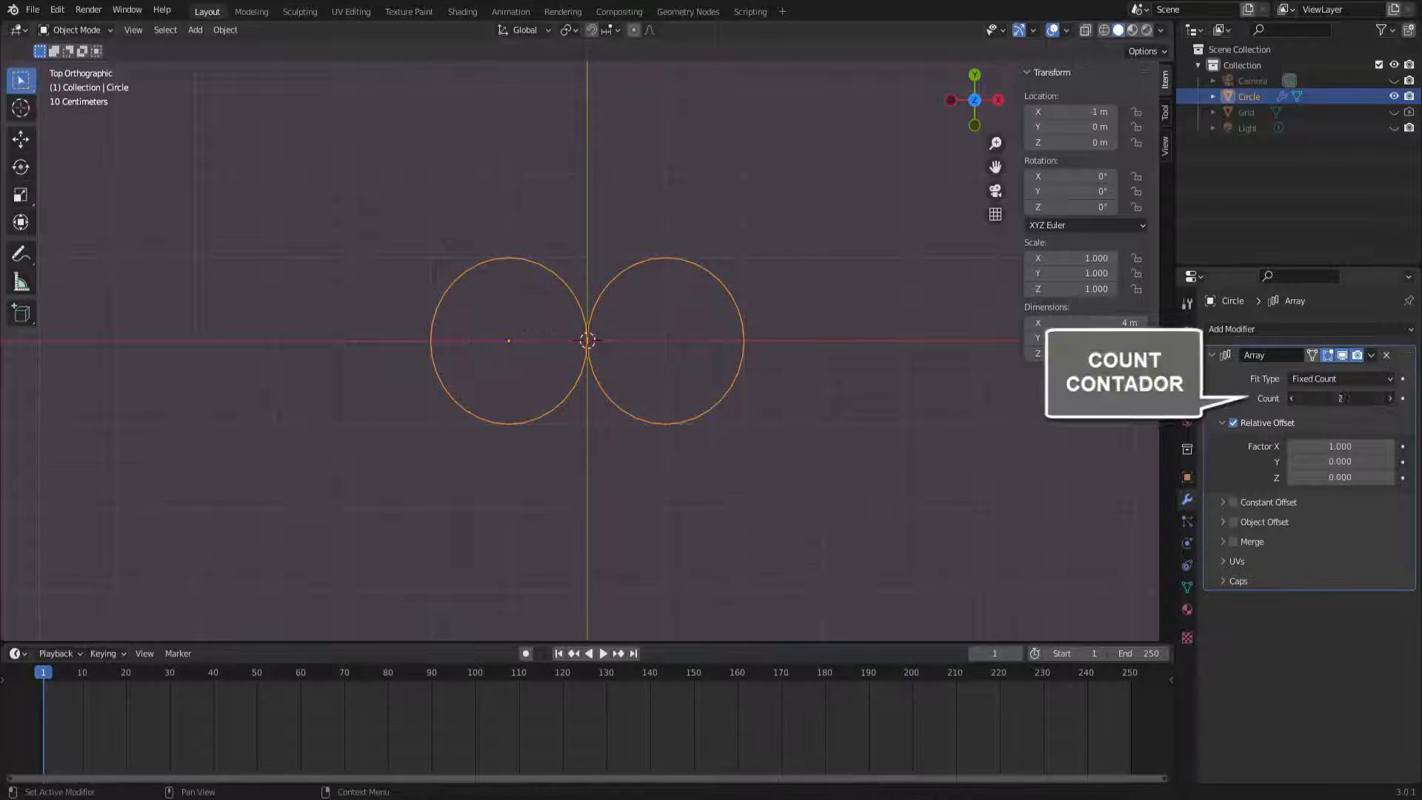
pyautogui.click(1344, 399)
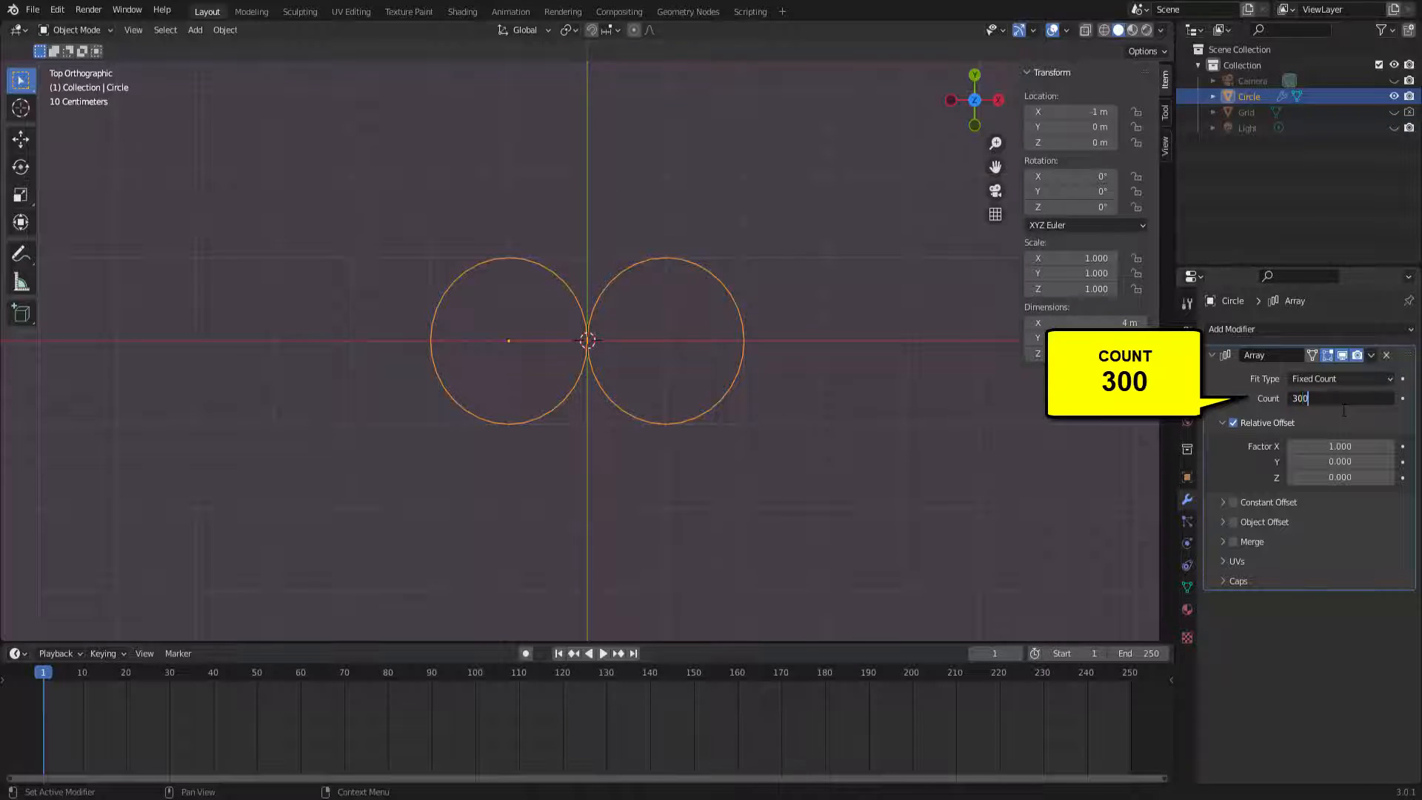
pyautogui.write('300')
pyautogui.press('Return')
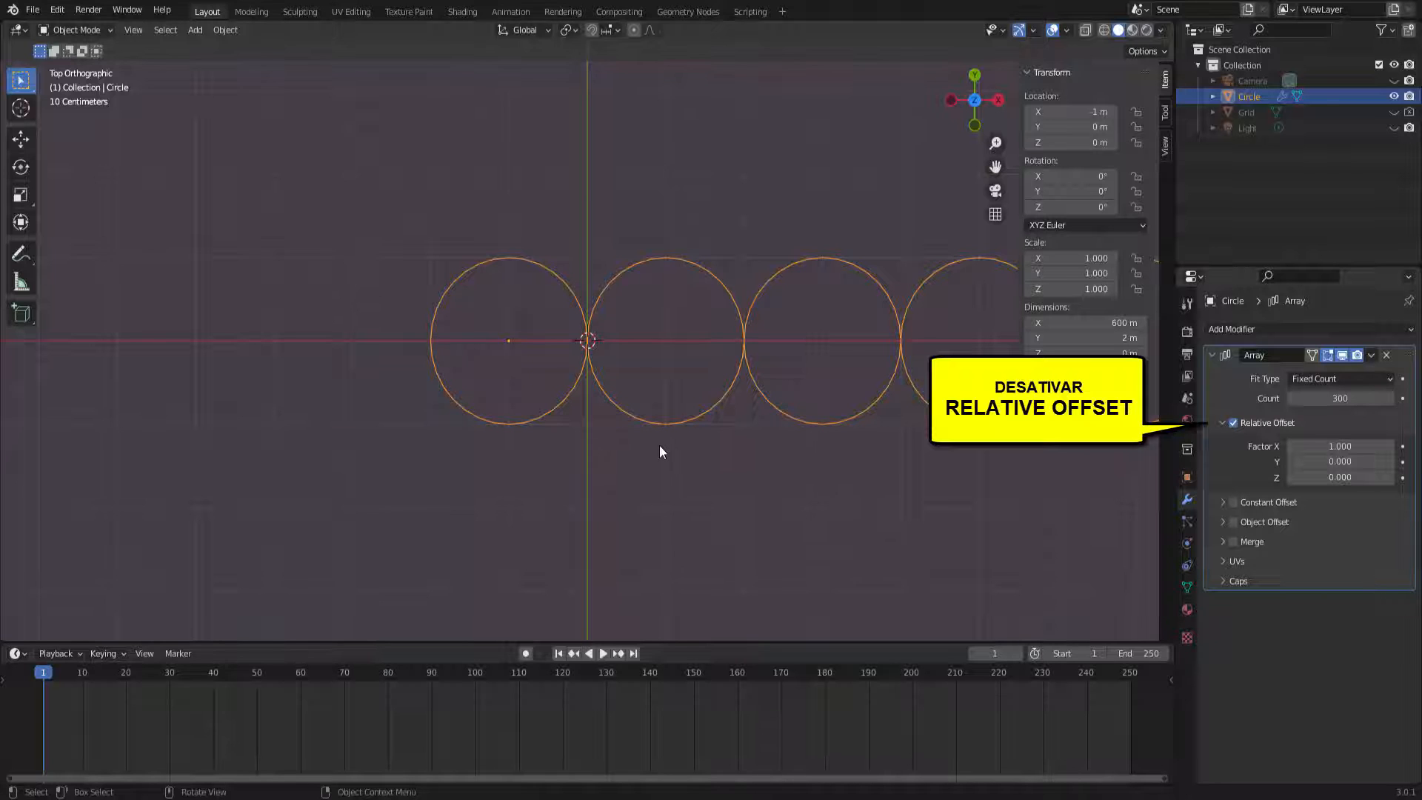
# - Disable the array's Relative Offset, enable Constant Offset and expand its settings
pyautogui.scroll(-7, 659, 446)
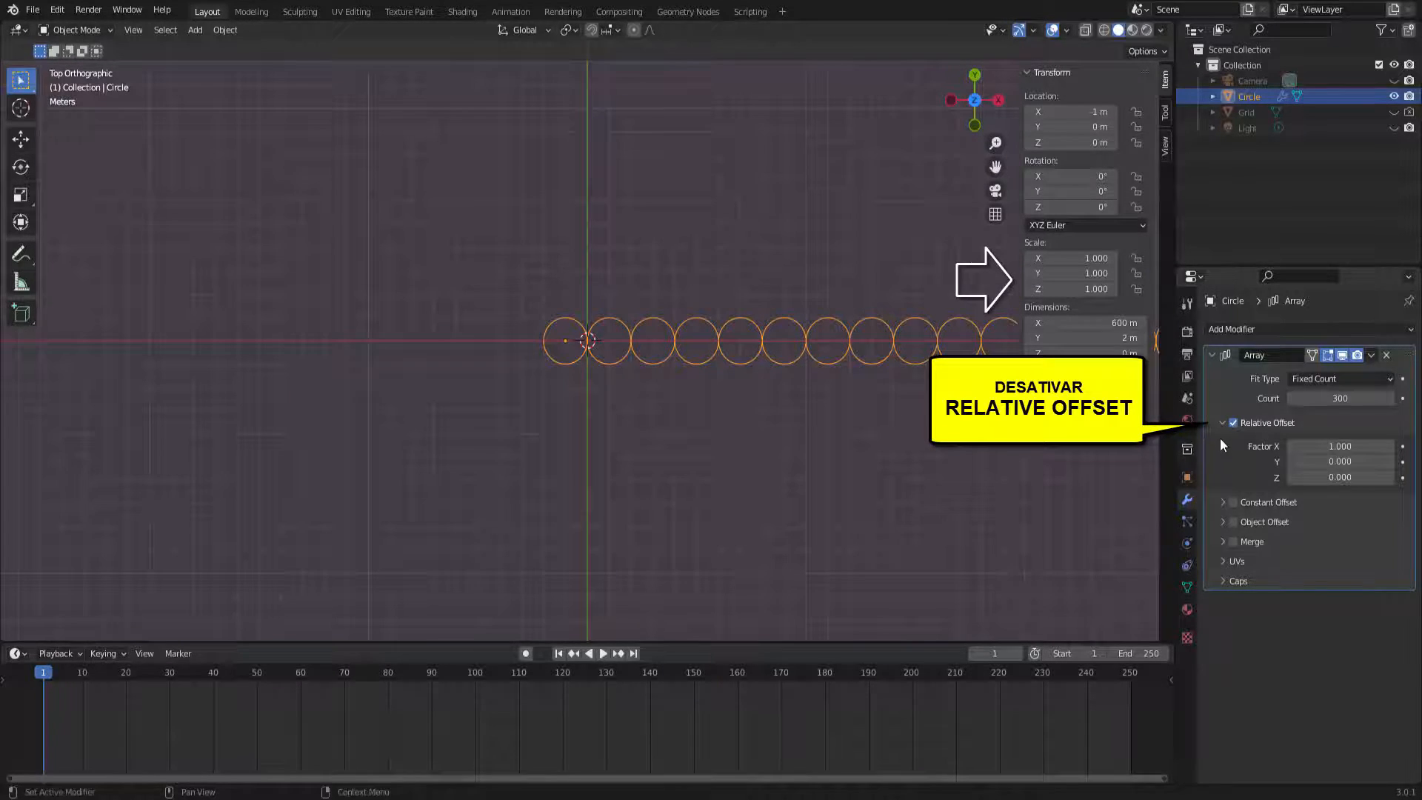
pyautogui.click(1233, 423)
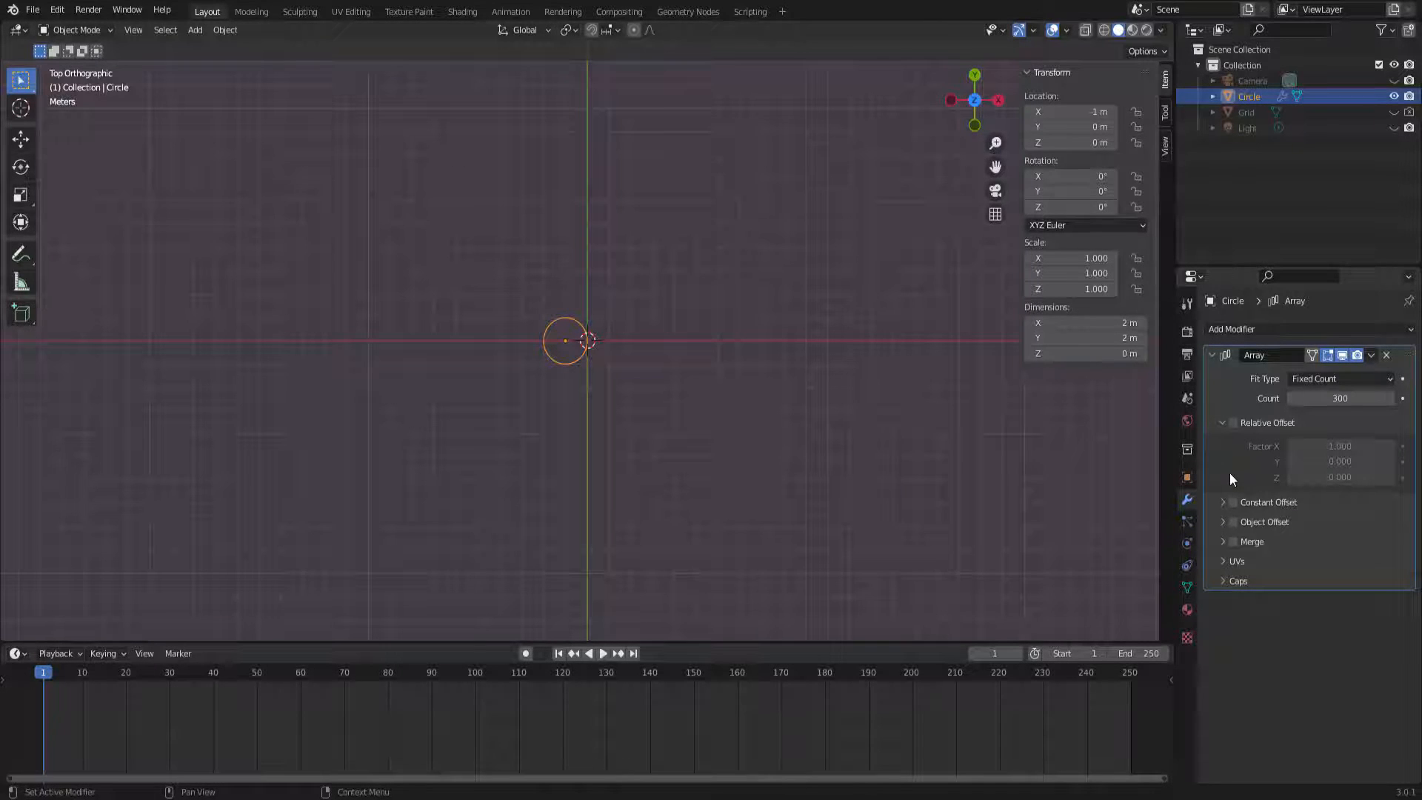
pyautogui.click(1233, 502)
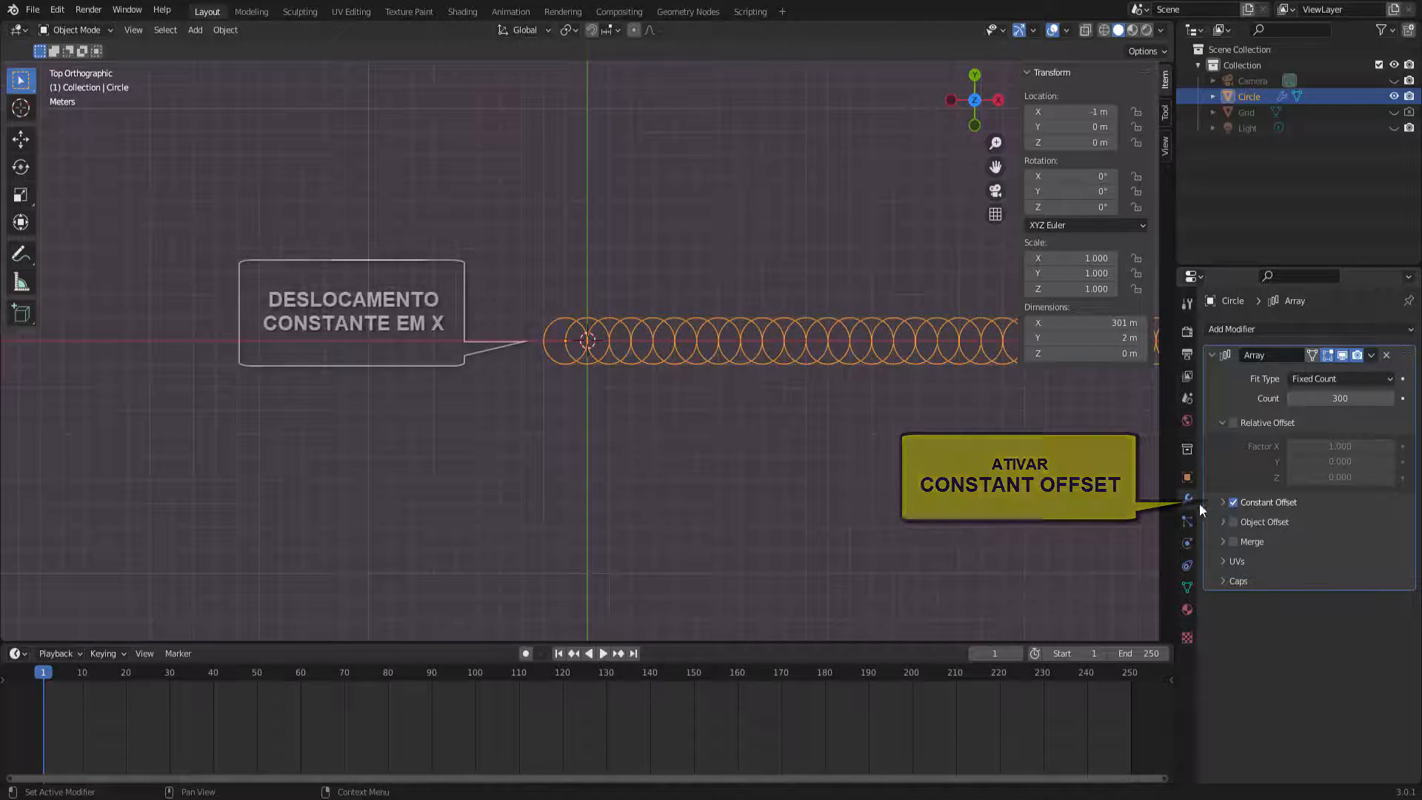
pyautogui.click(1223, 502)
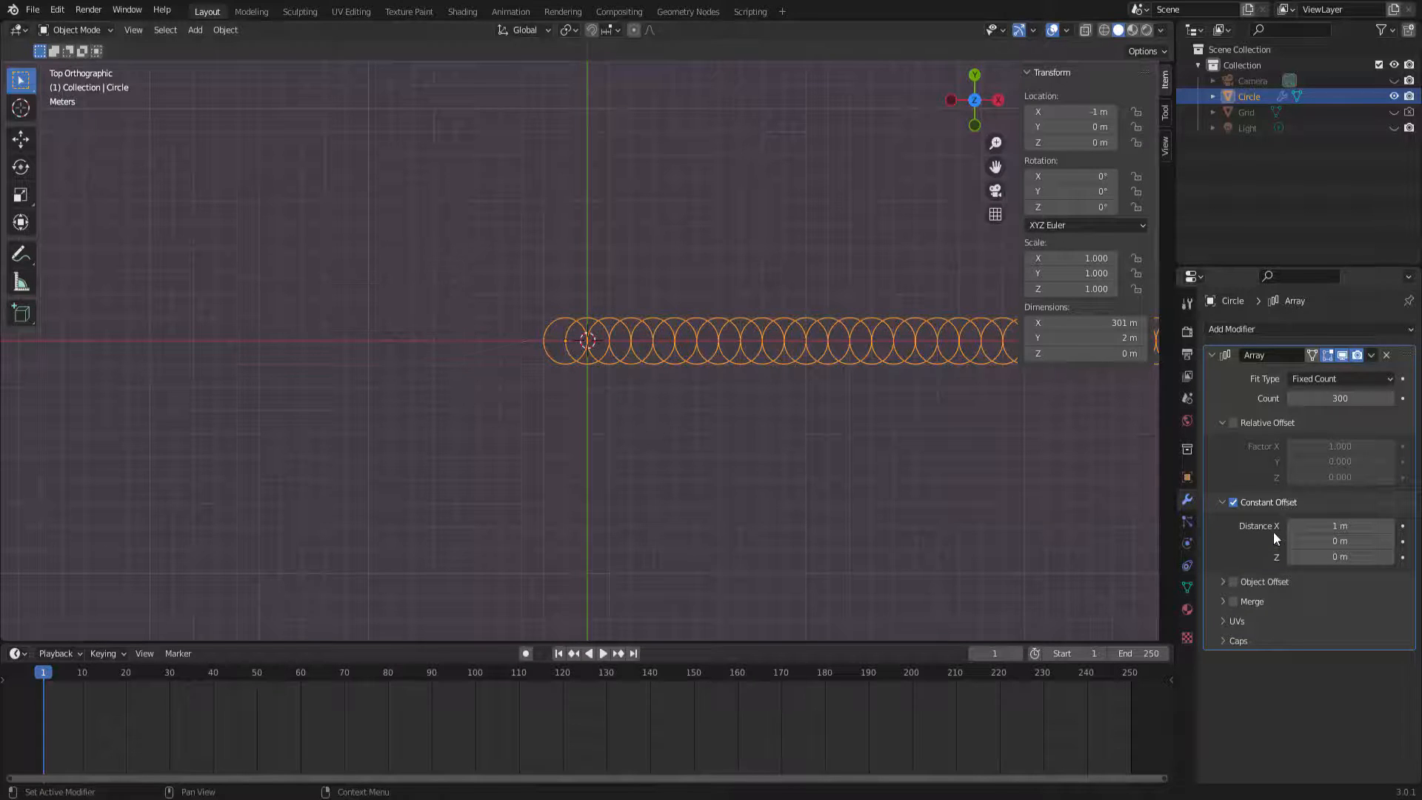
# - Set the array's constant offset distance to 0 m in X and 0.25 m in Z
pyautogui.click(1321, 526)
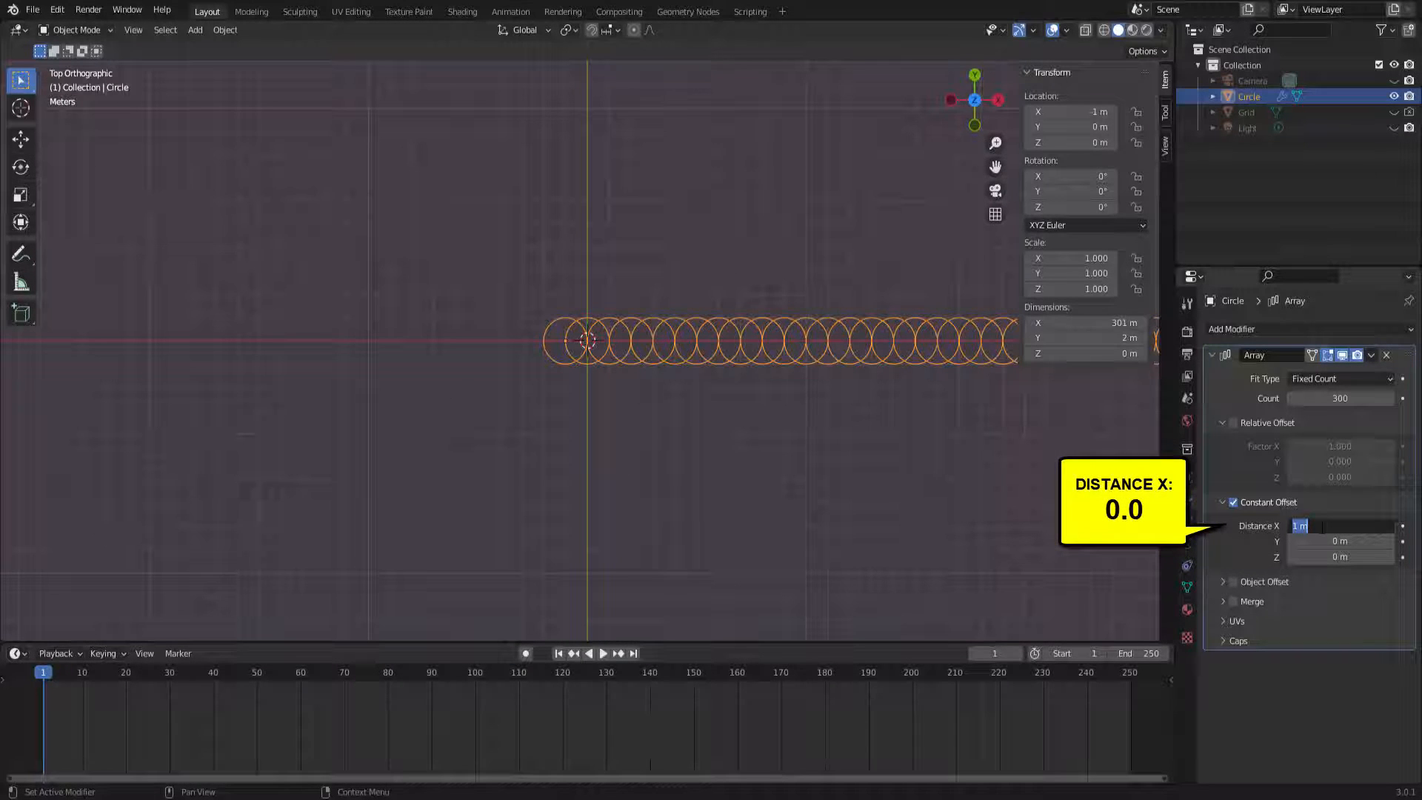
pyautogui.write('0')
pyautogui.press('Return')
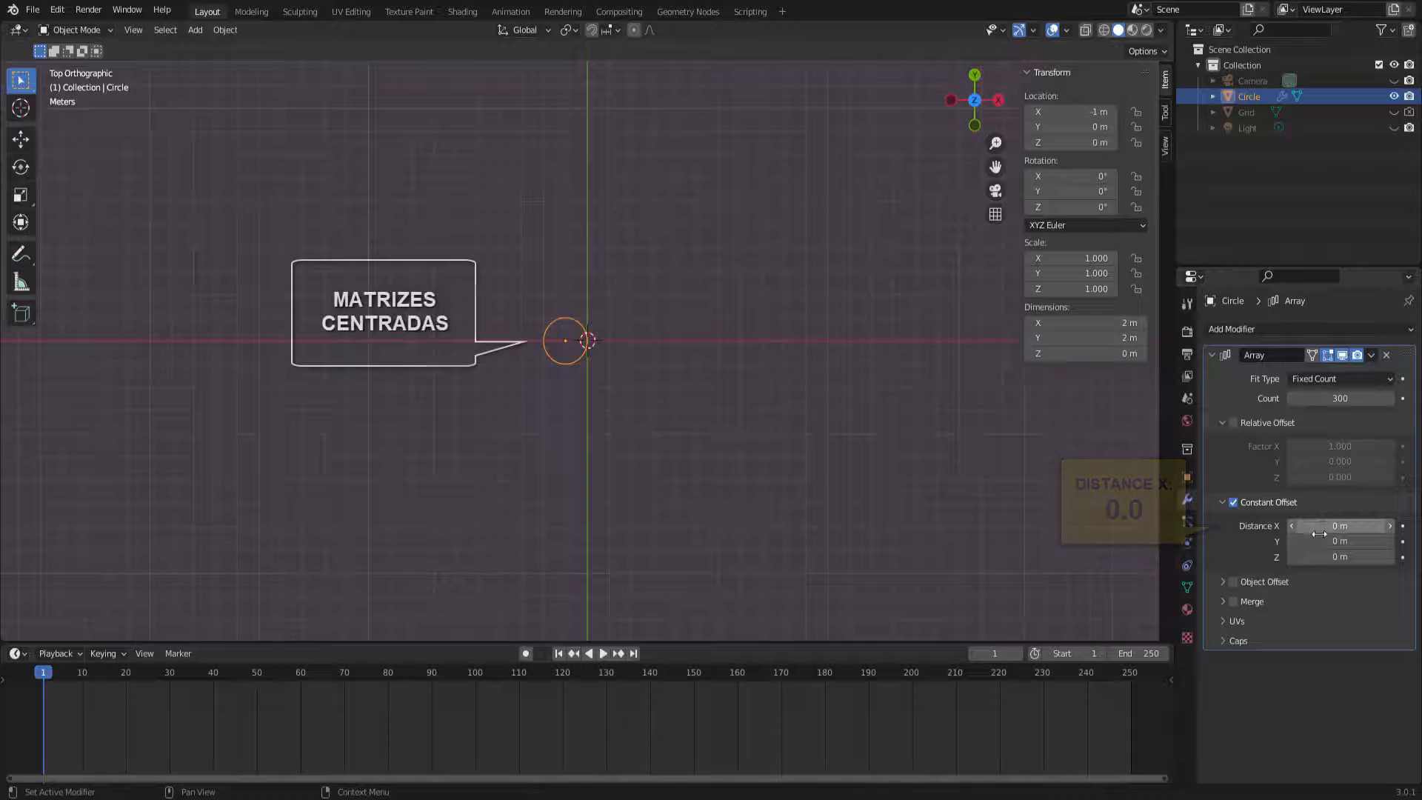
pyautogui.click(1315, 559)
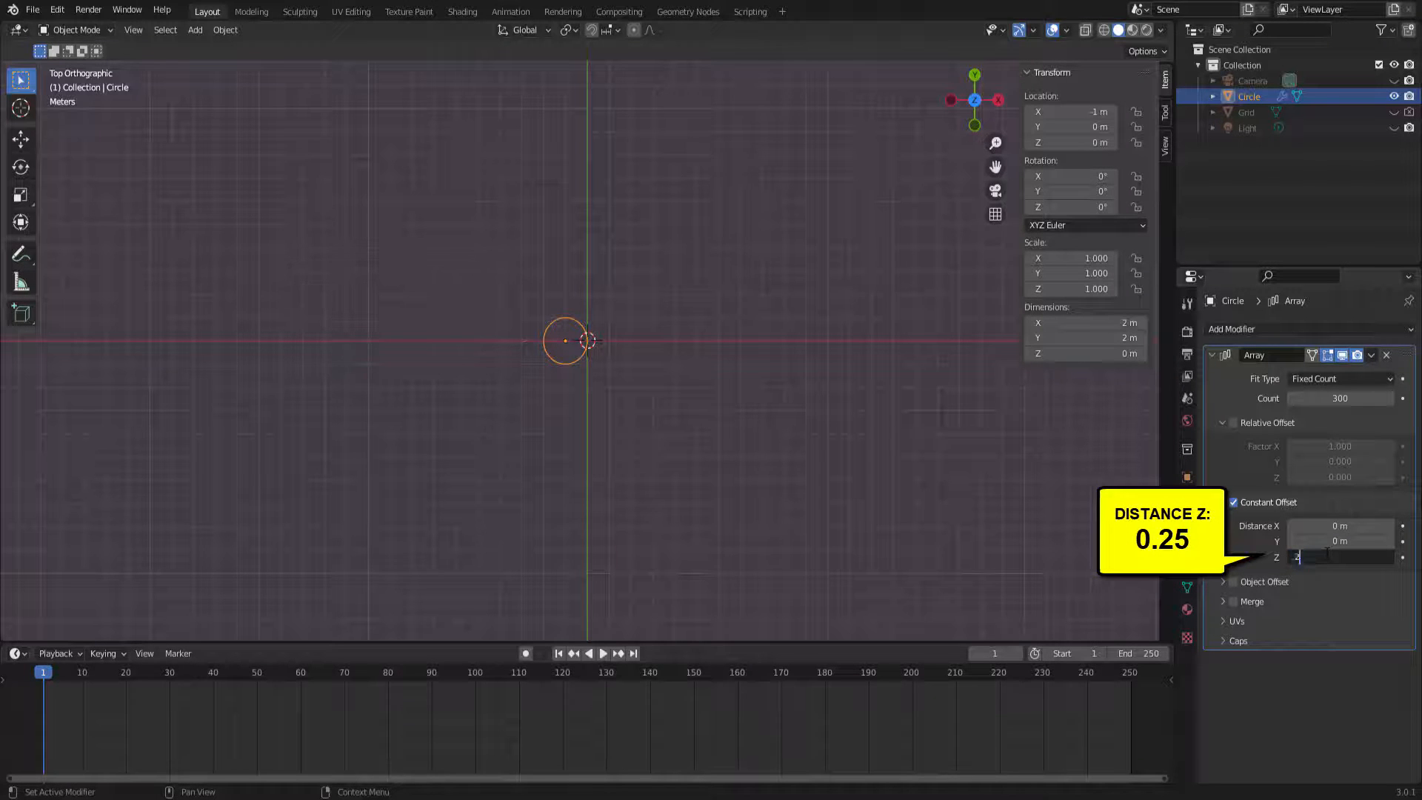
pyautogui.write('.25')
pyautogui.press('Return')
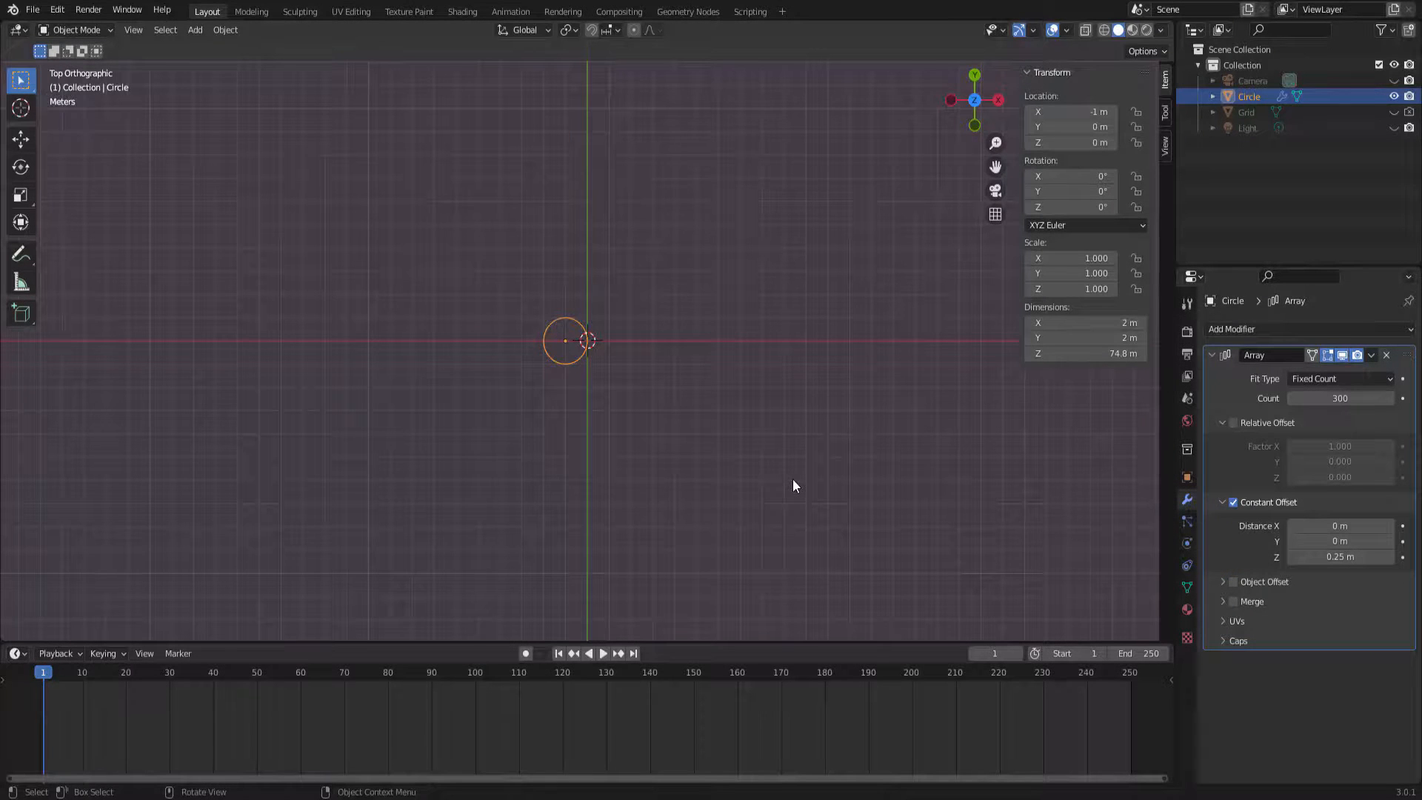
# - Add a Plain Axes empty at the world origin beside the stack of circles
pyautogui.moveTo(792, 478); pyautogui.dragTo(794, 385, button='middle')
pyautogui.scroll(5, 626, 368)
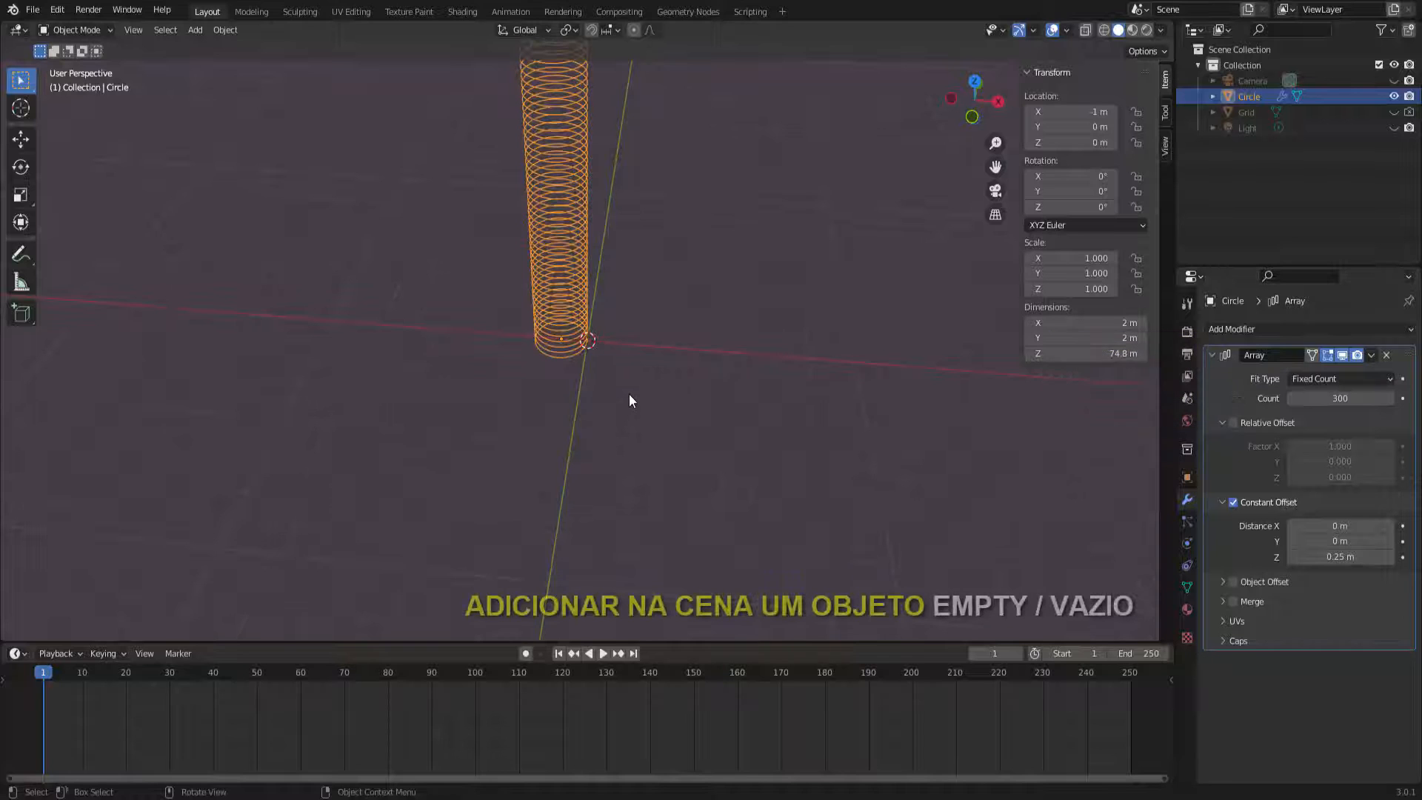
pyautogui.click(197, 31)
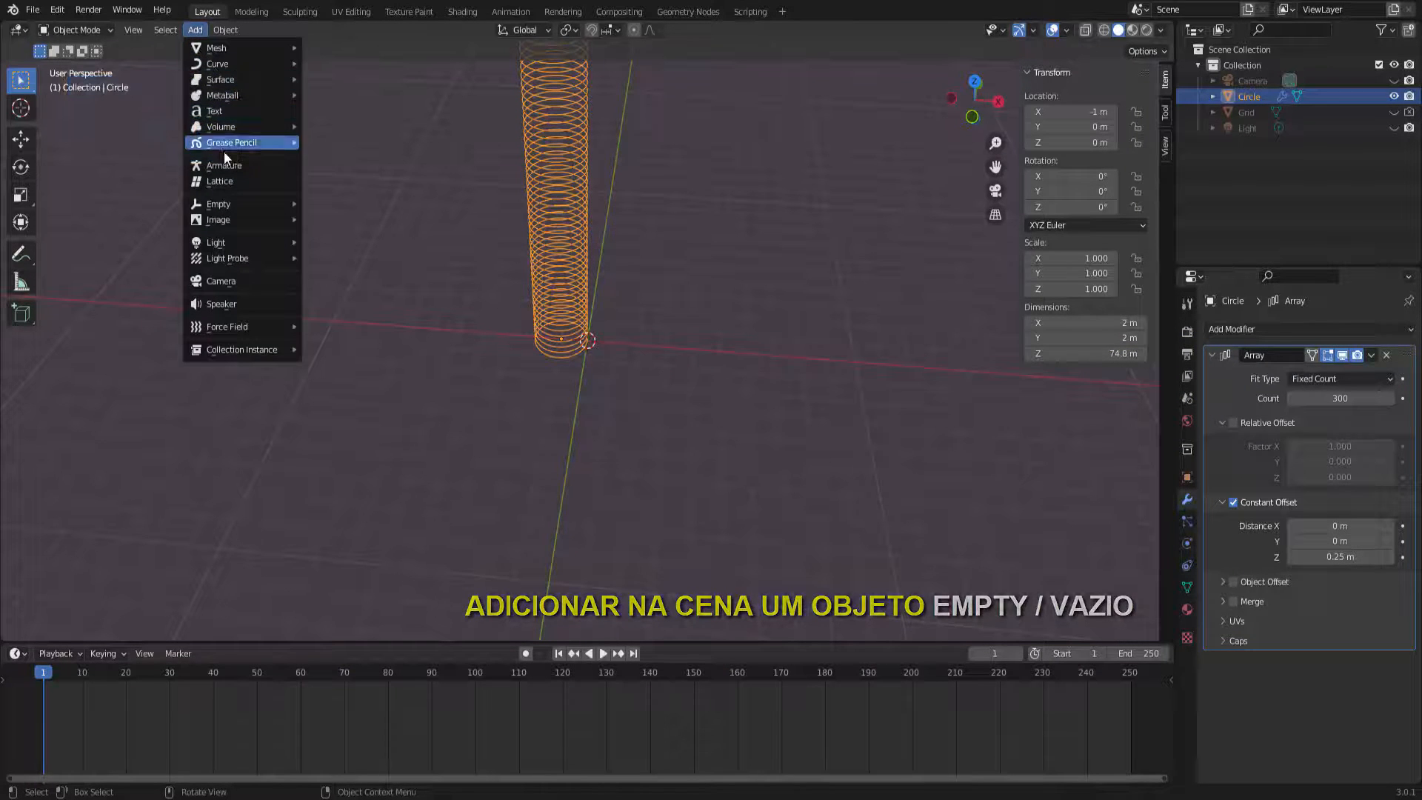
pyautogui.moveTo(231, 210)
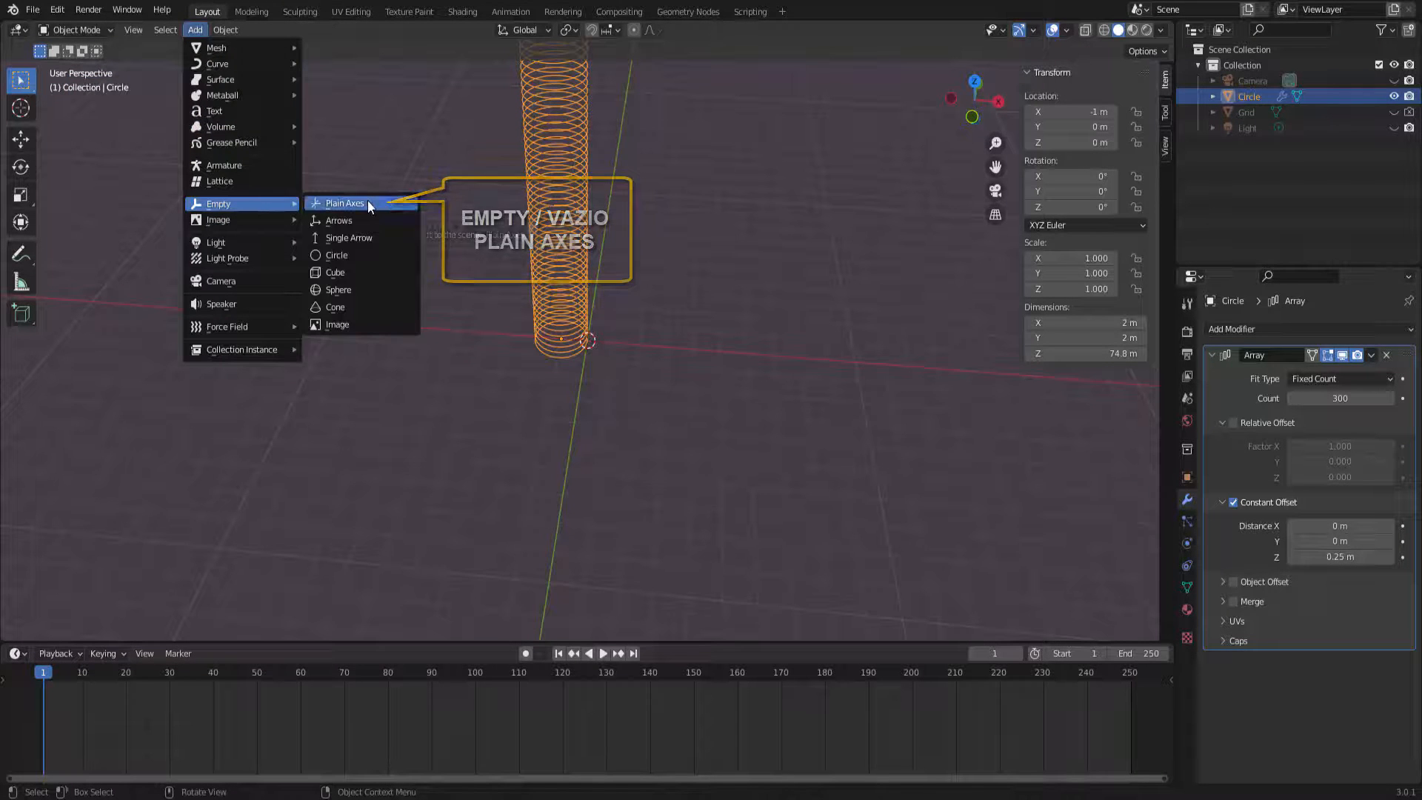
pyautogui.click(368, 201)
# - Set the empty's X location to -0.96 m and its X rotation to 12°
pyautogui.scroll(4, 662, 367)
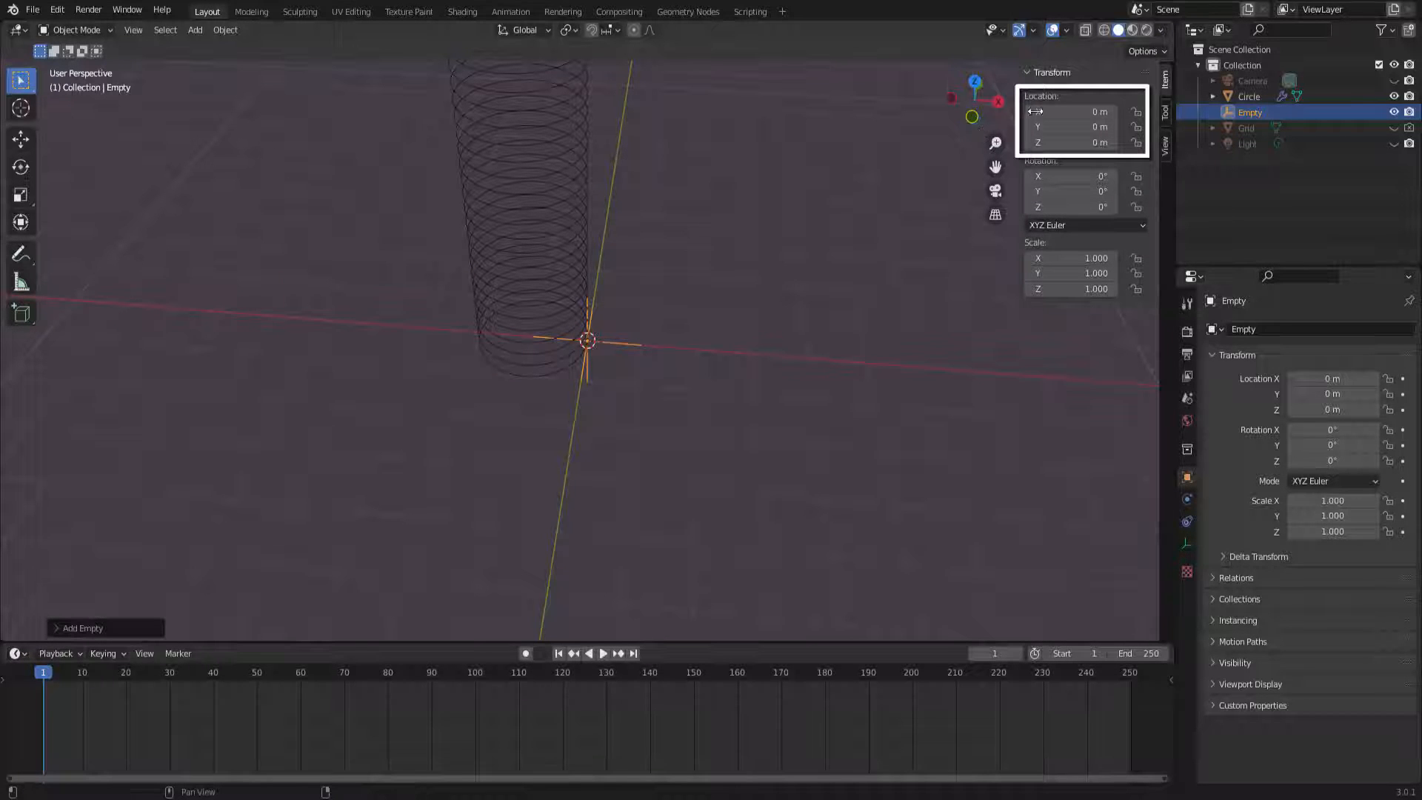
pyautogui.doubleClick(1075, 111)
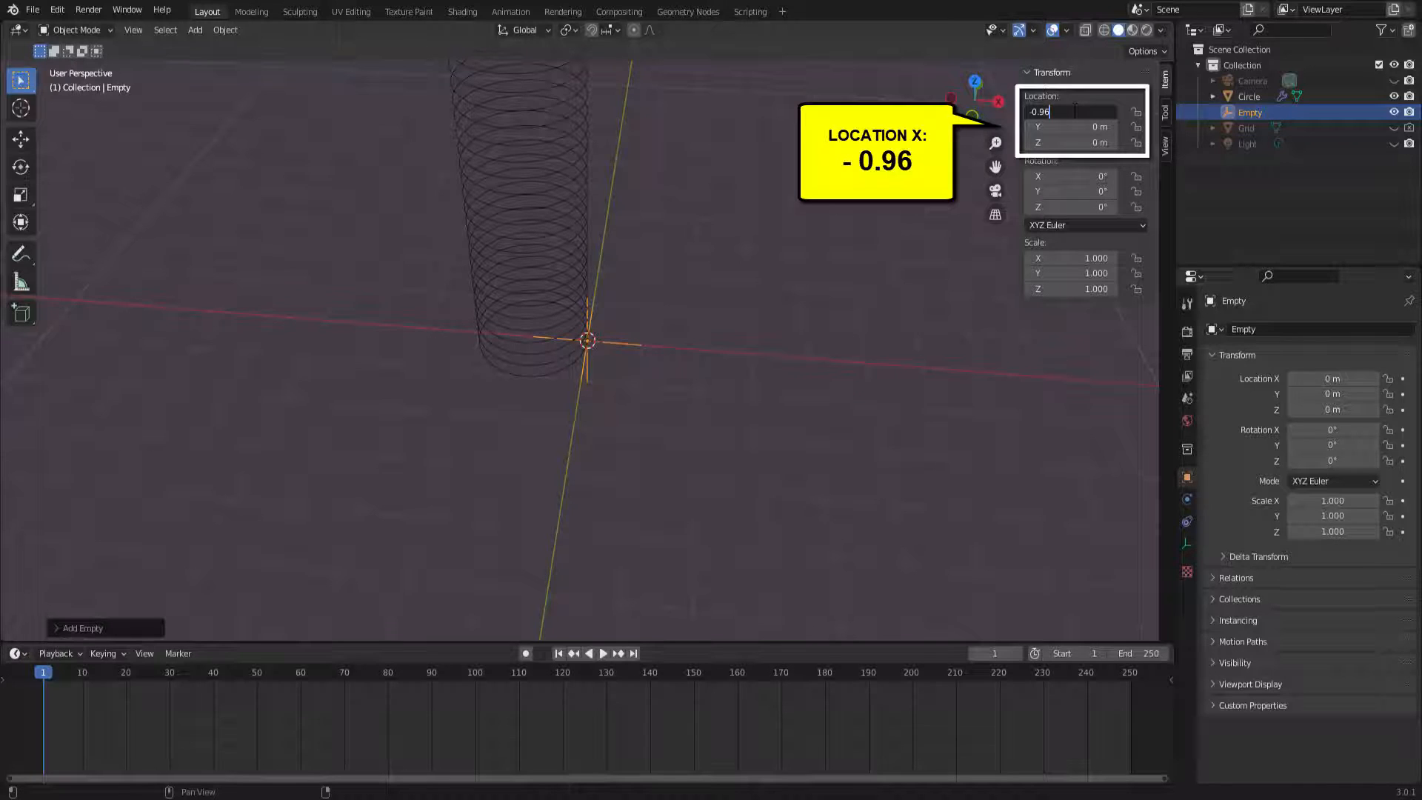
pyautogui.press('Return')
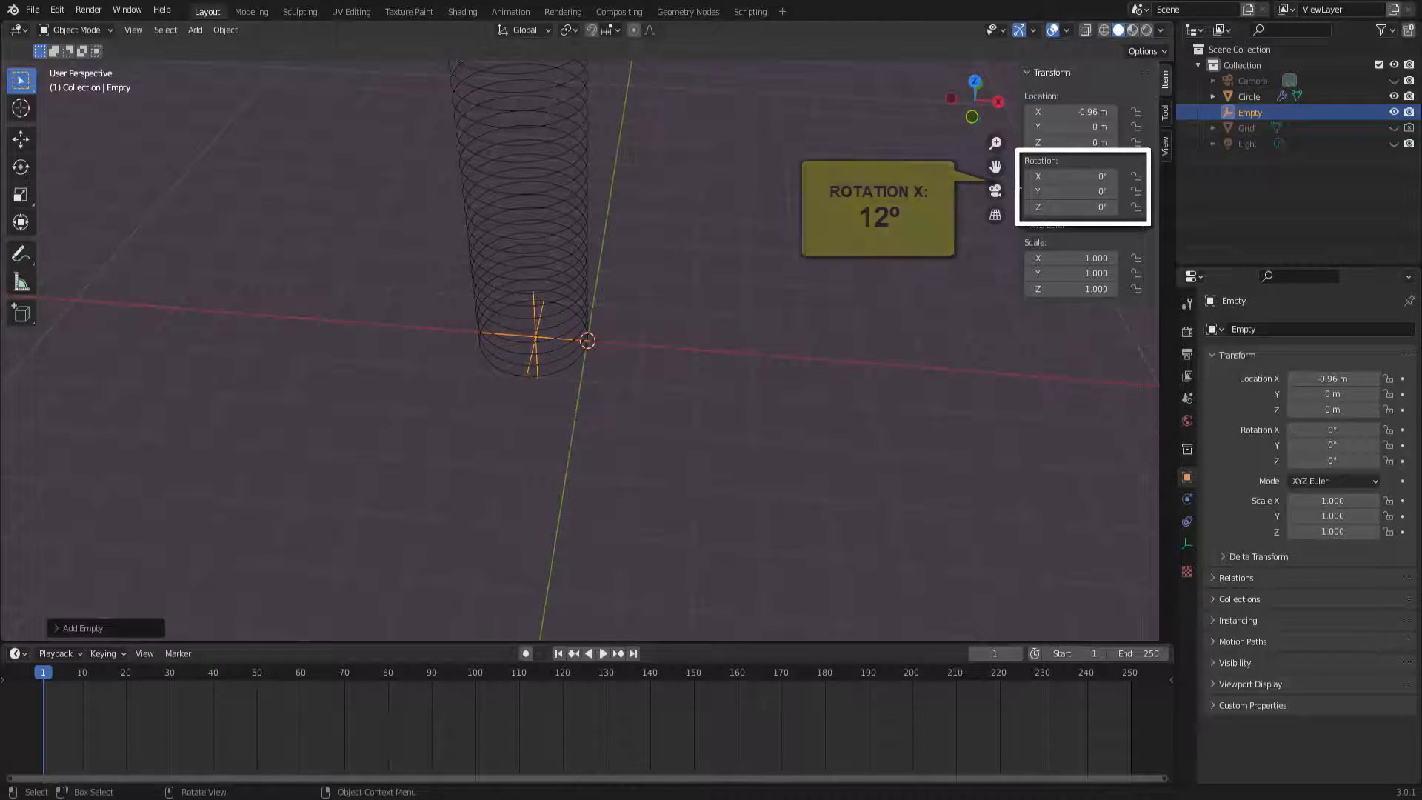
pyautogui.click(1070, 176)
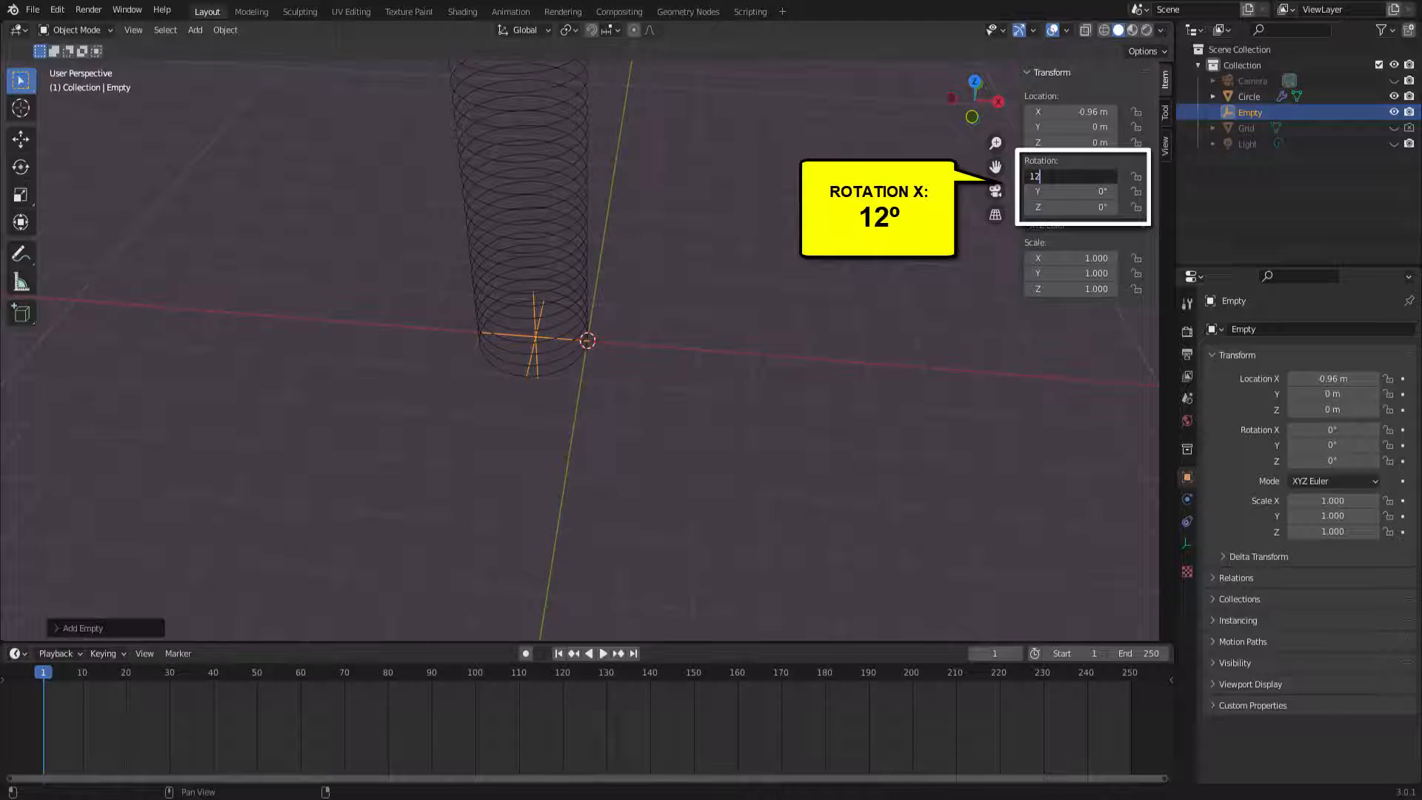
pyautogui.write('12')
pyautogui.press('Return')
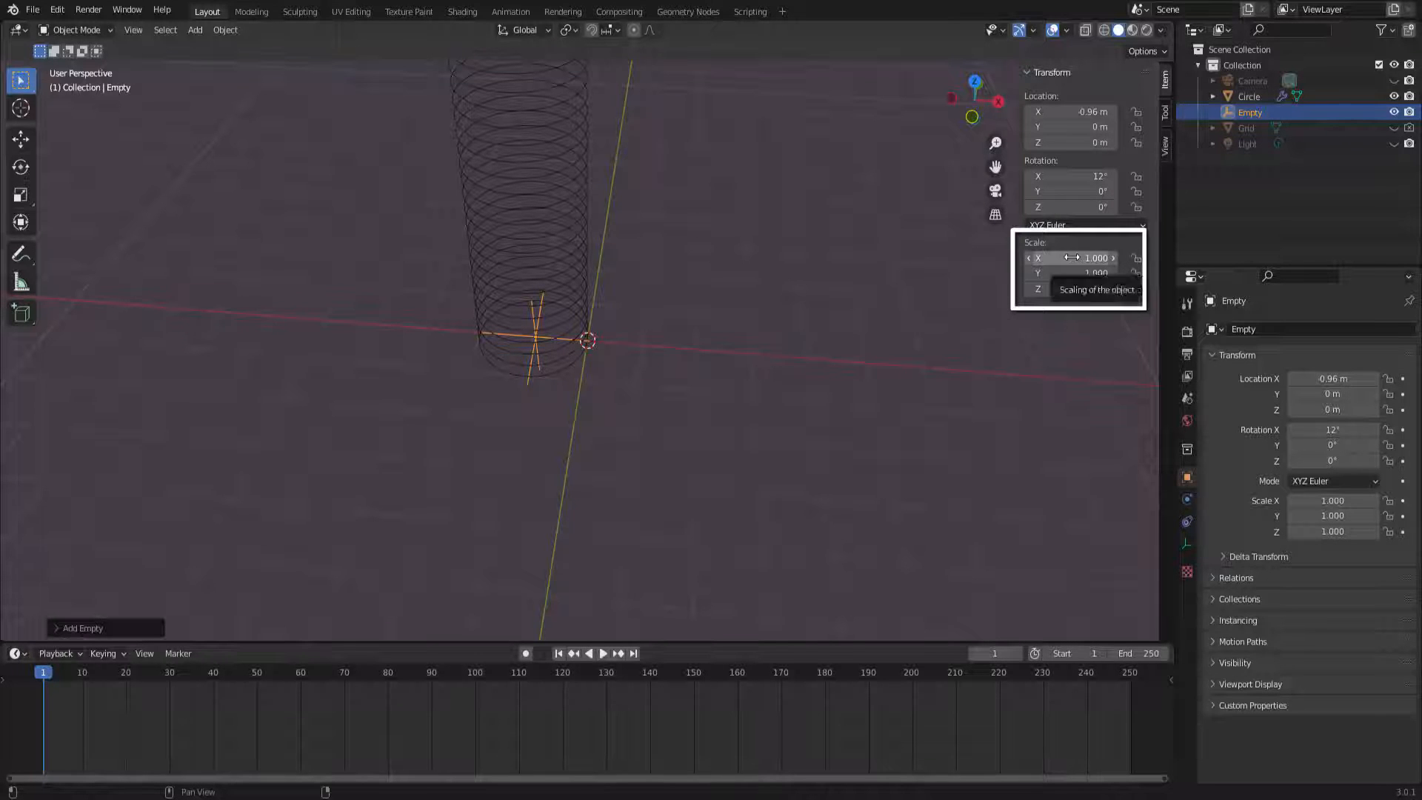
# - Set the empty's scale to 0.99 on the X, Y and Z axes
pyautogui.moveTo(1072, 257); pyautogui.dragTo(1071, 289)
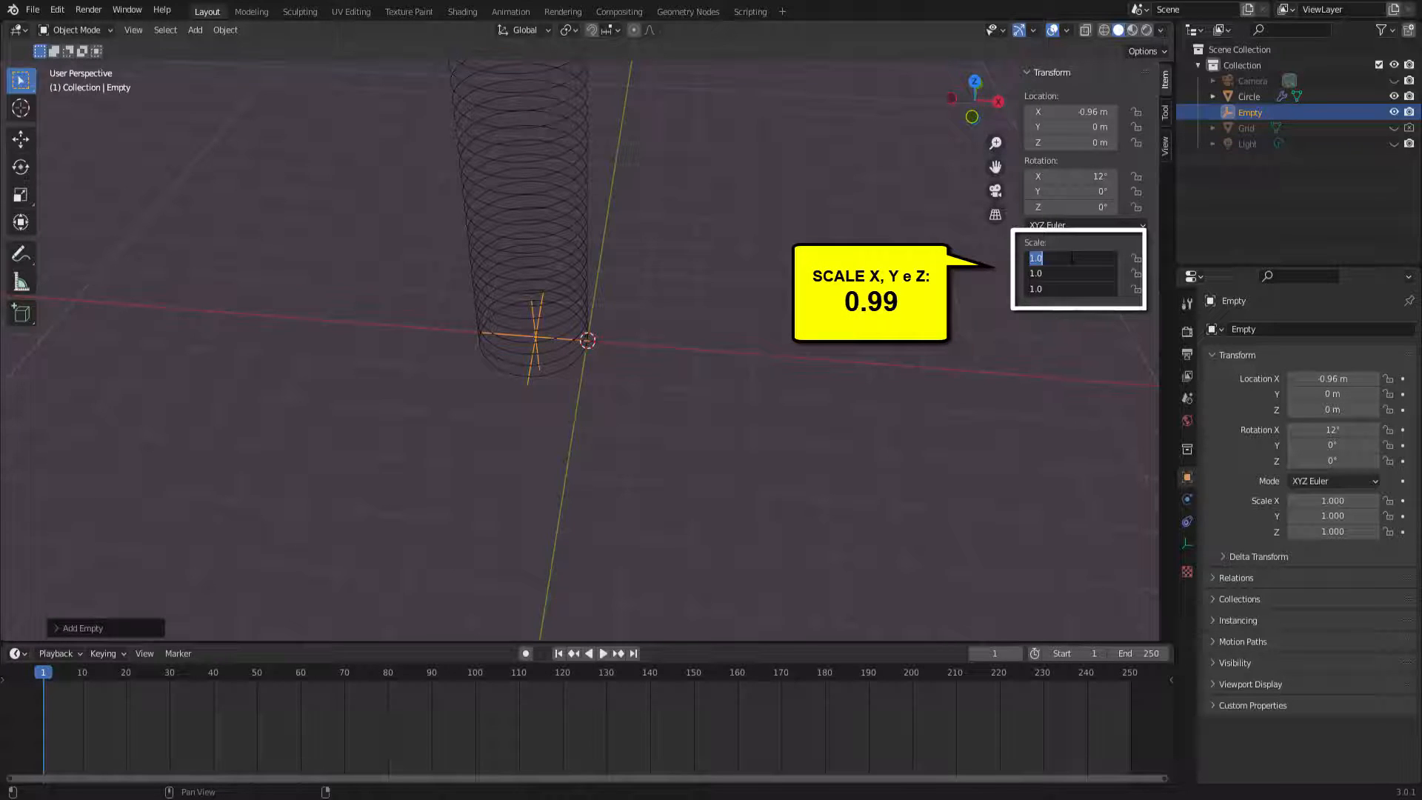
pyautogui.write('0.99')
pyautogui.press('Return')
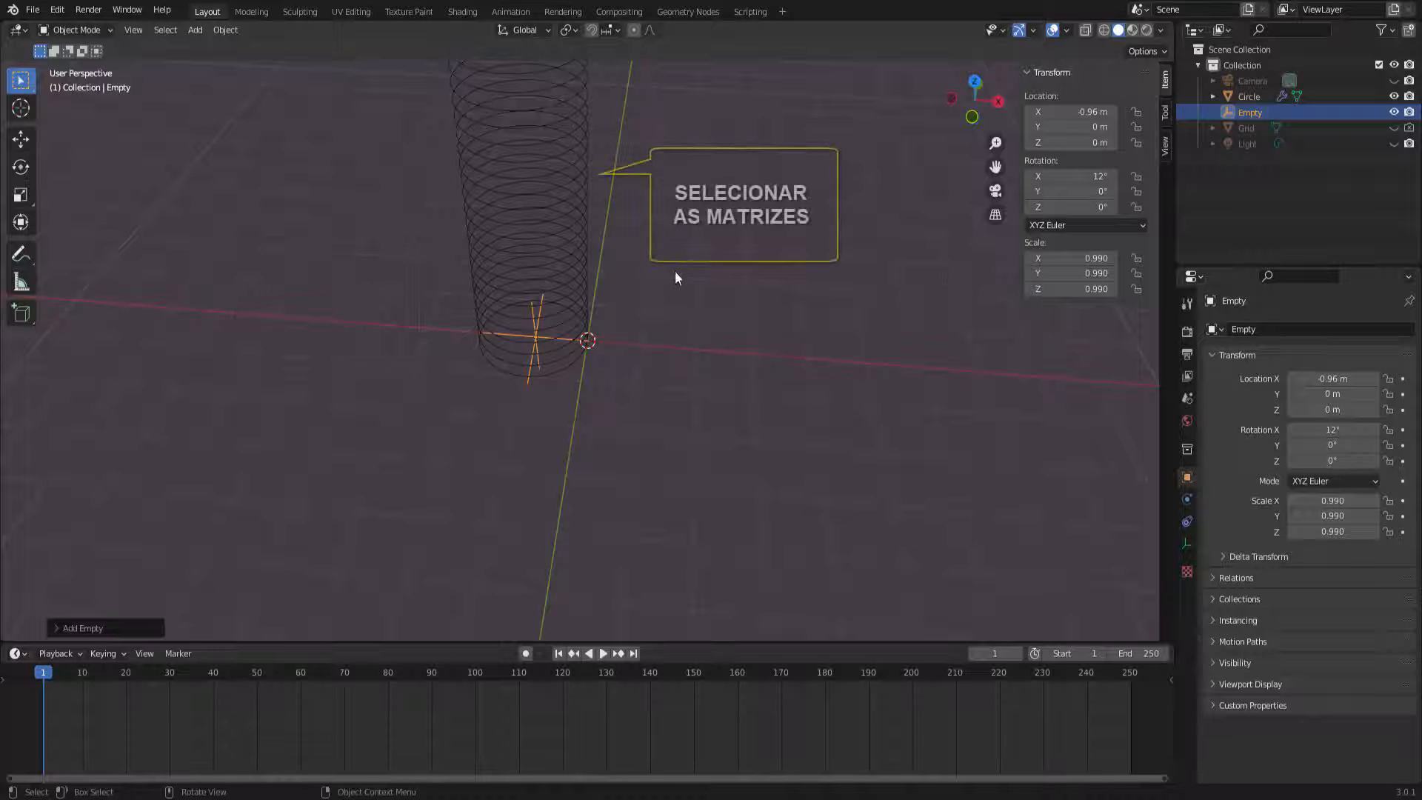
# - Enable Object Offset on the circle's Array modifier and assign the Empty as its offset object
pyautogui.click(574, 203)
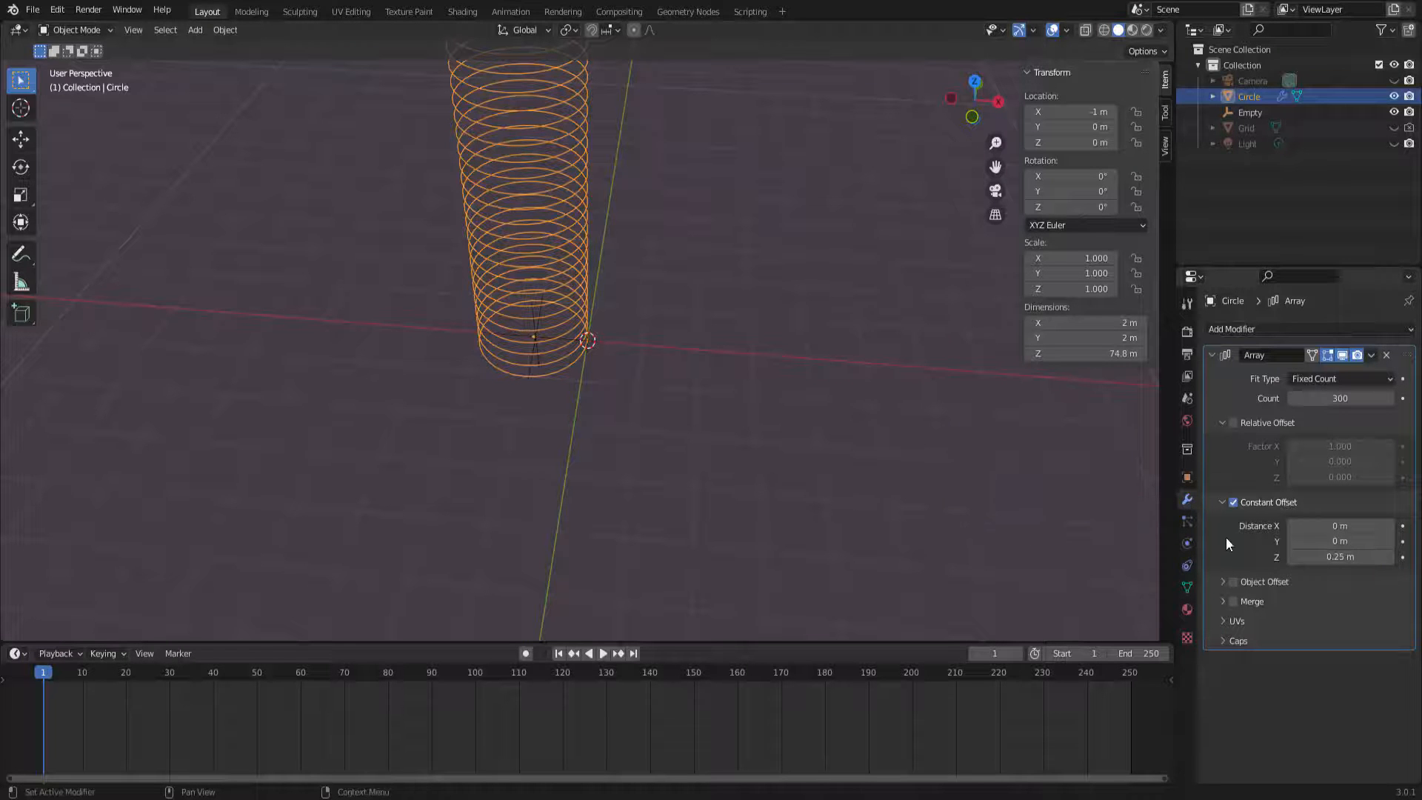
pyautogui.click(1231, 582)
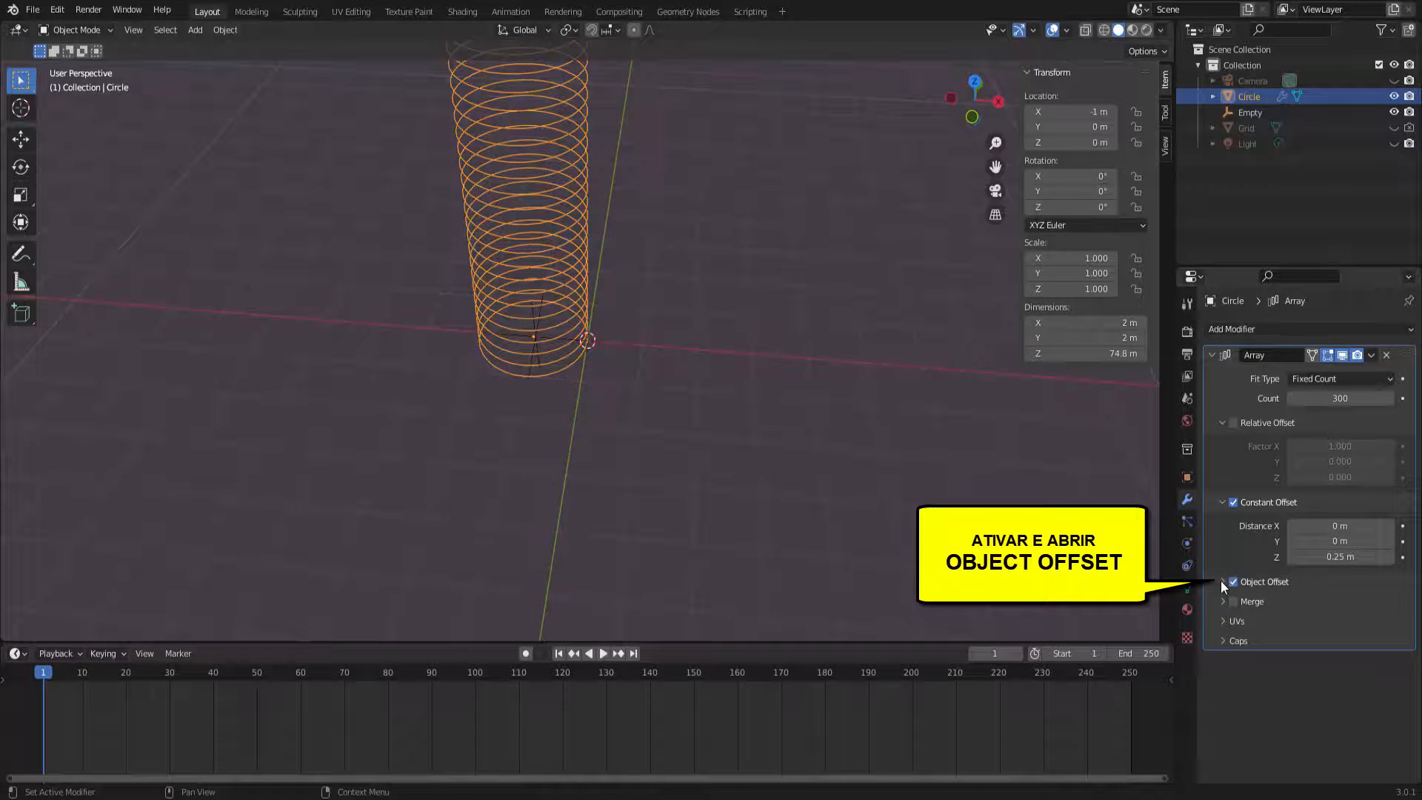
pyautogui.click(1222, 581)
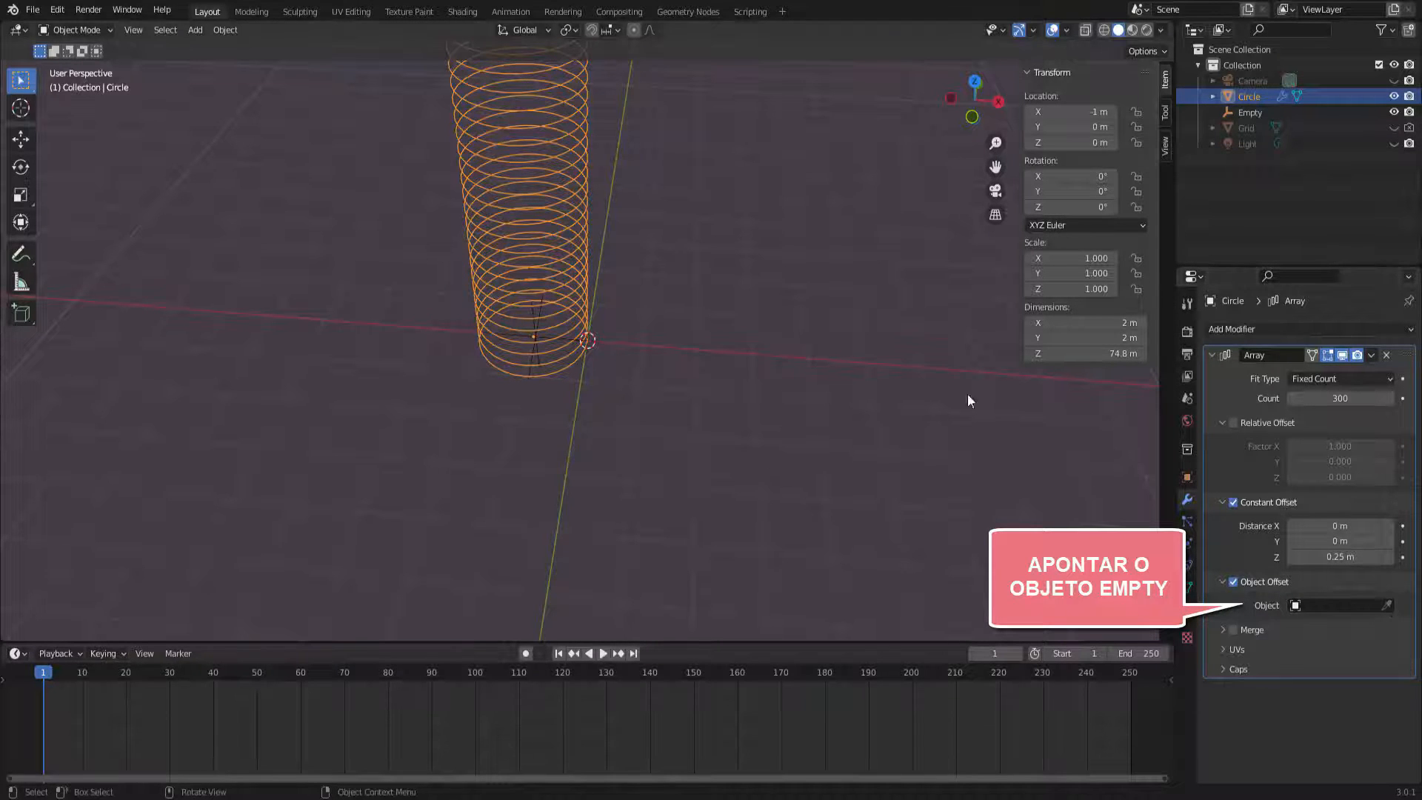
pyautogui.click(1346, 605)
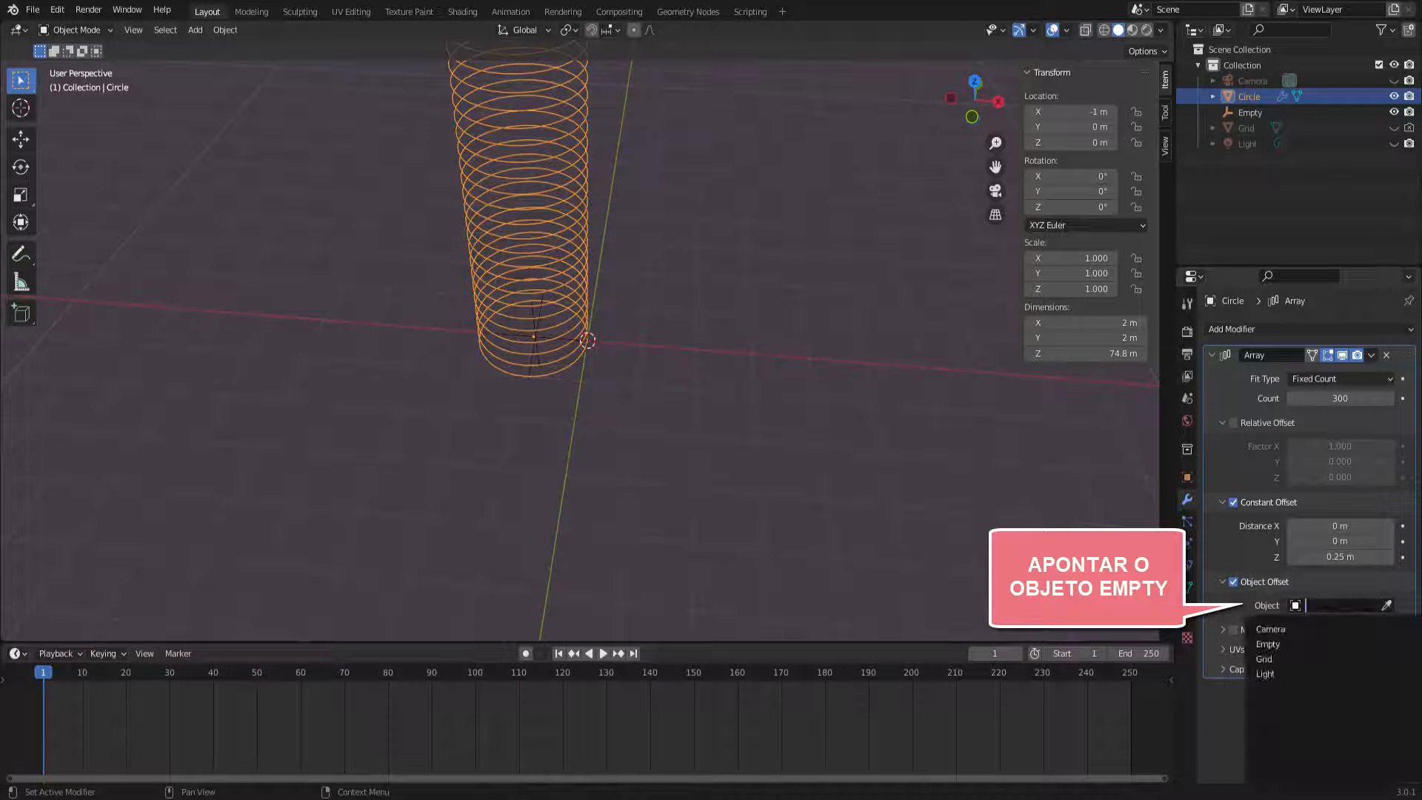
pyautogui.click(1286, 644)
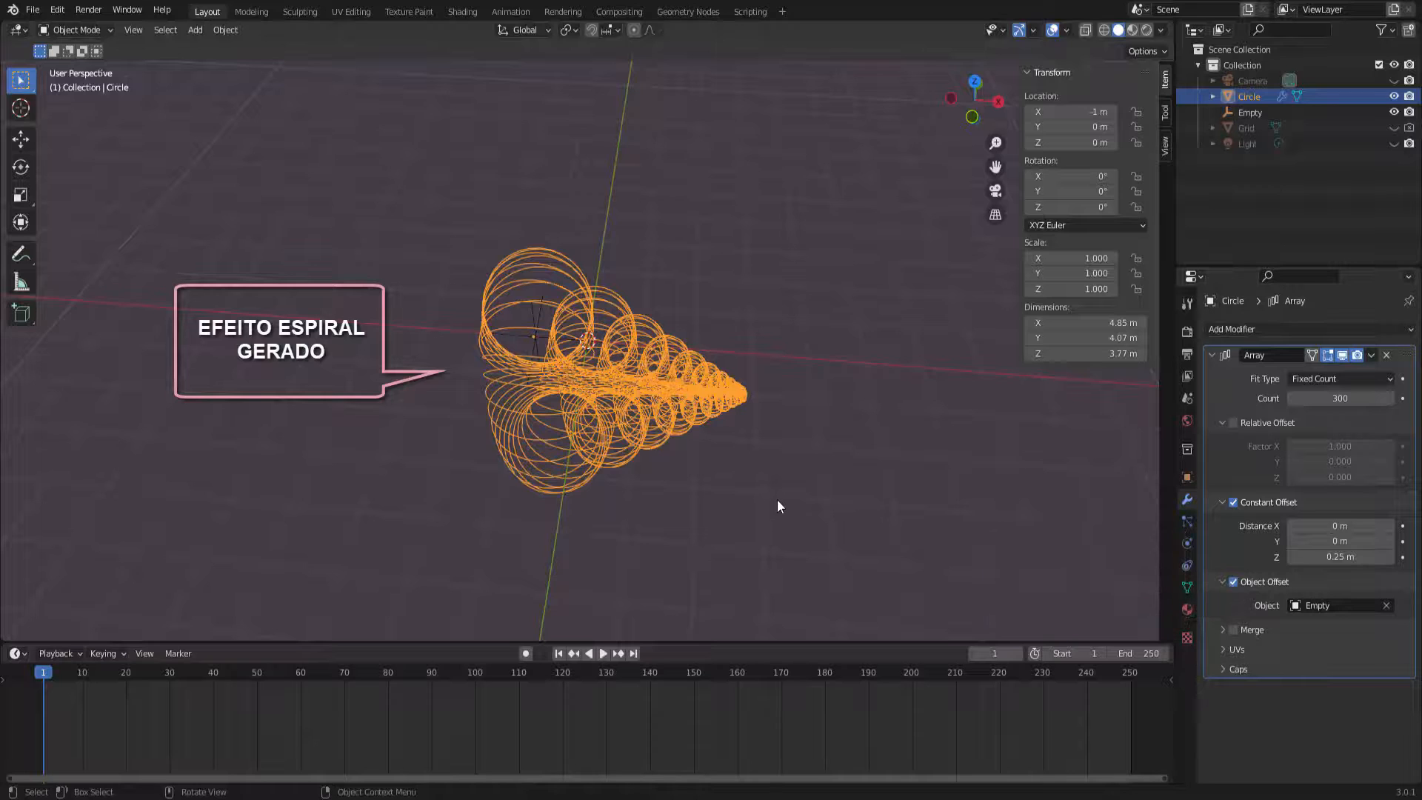
pyautogui.moveTo(778, 501); pyautogui.dragTo(890, 533, button='middle')
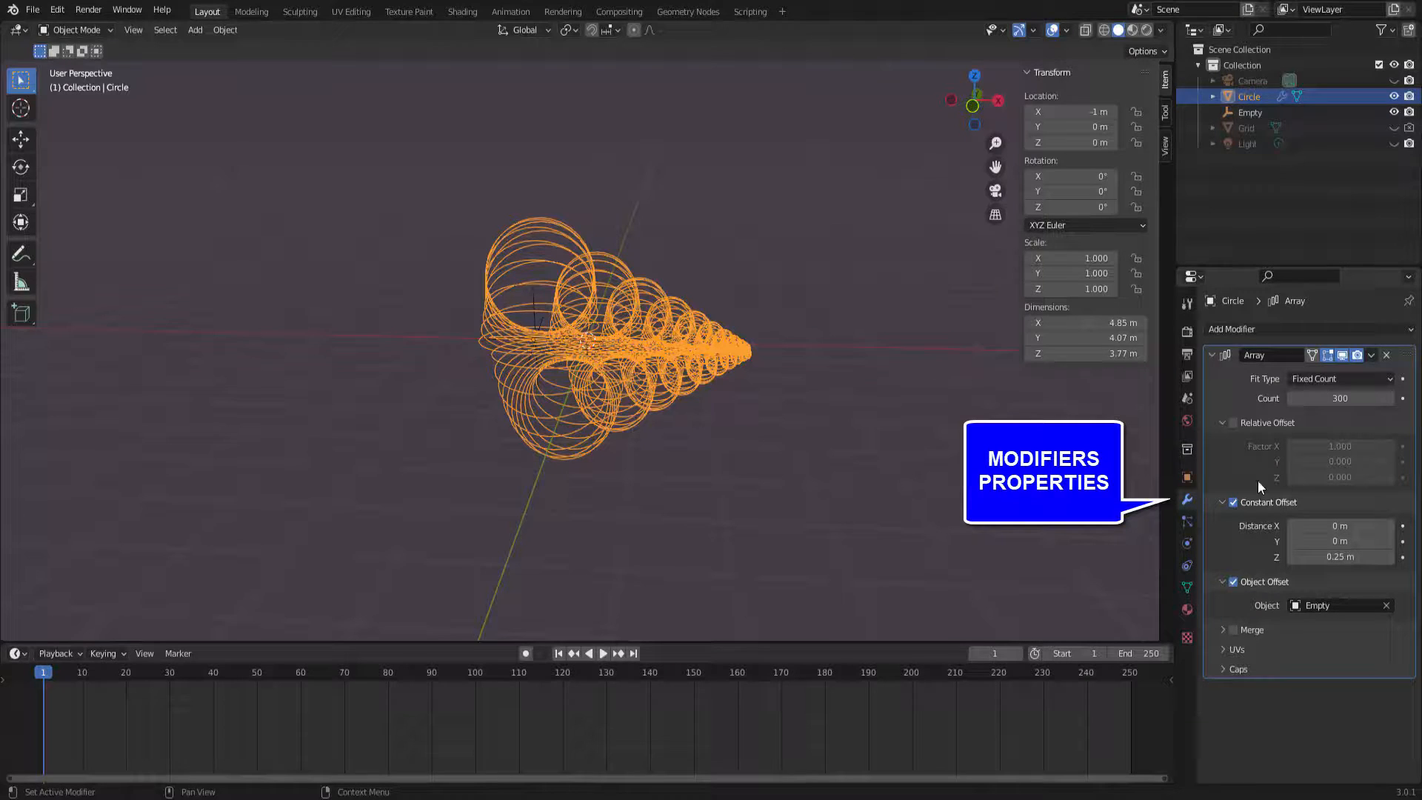
# - Add a Subdivision Surface modifier to the circle spiral with viewport and render levels both set to 3
pyautogui.click(1213, 356)
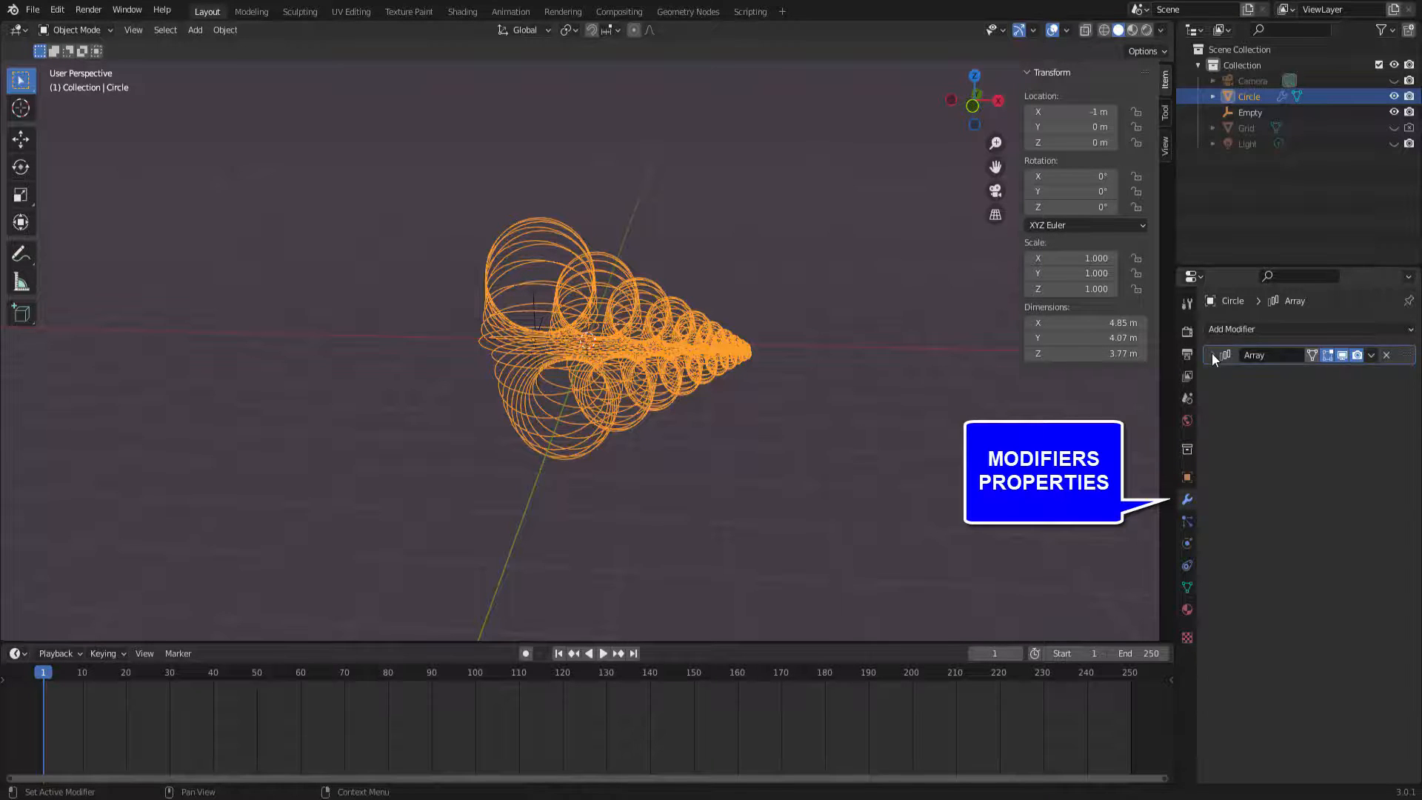
pyautogui.click(1246, 330)
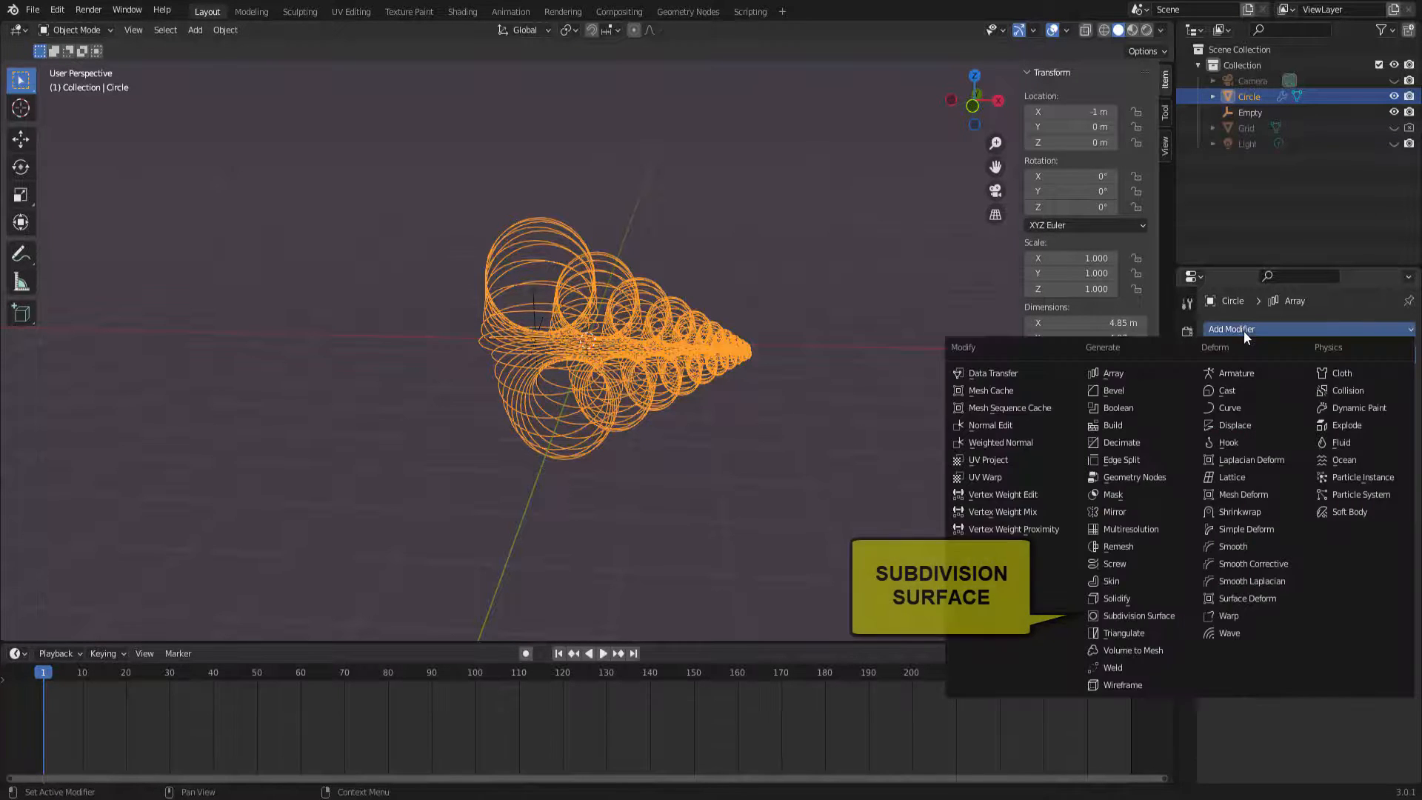
pyautogui.click(1147, 615)
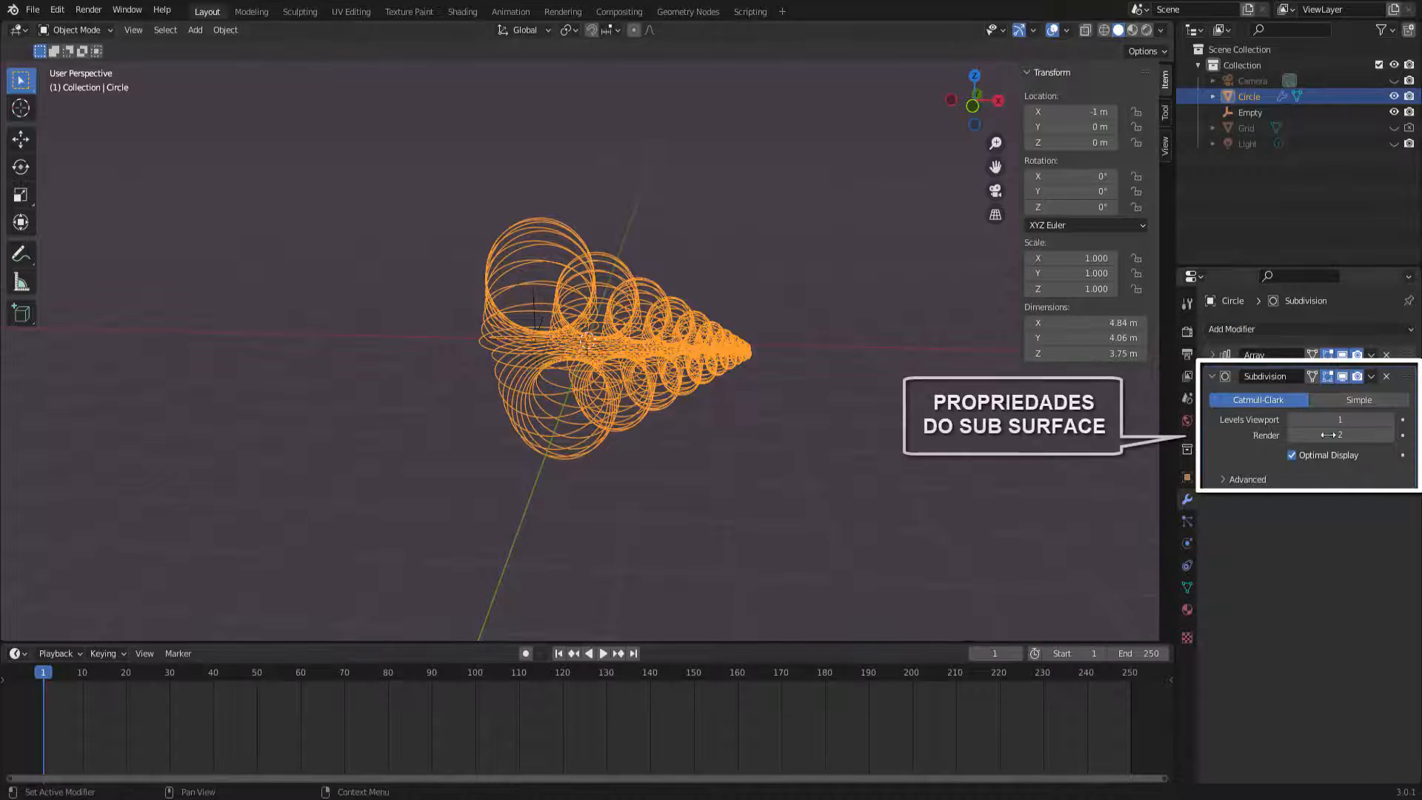
pyautogui.click(1390, 420)
pyautogui.click(1391, 420)
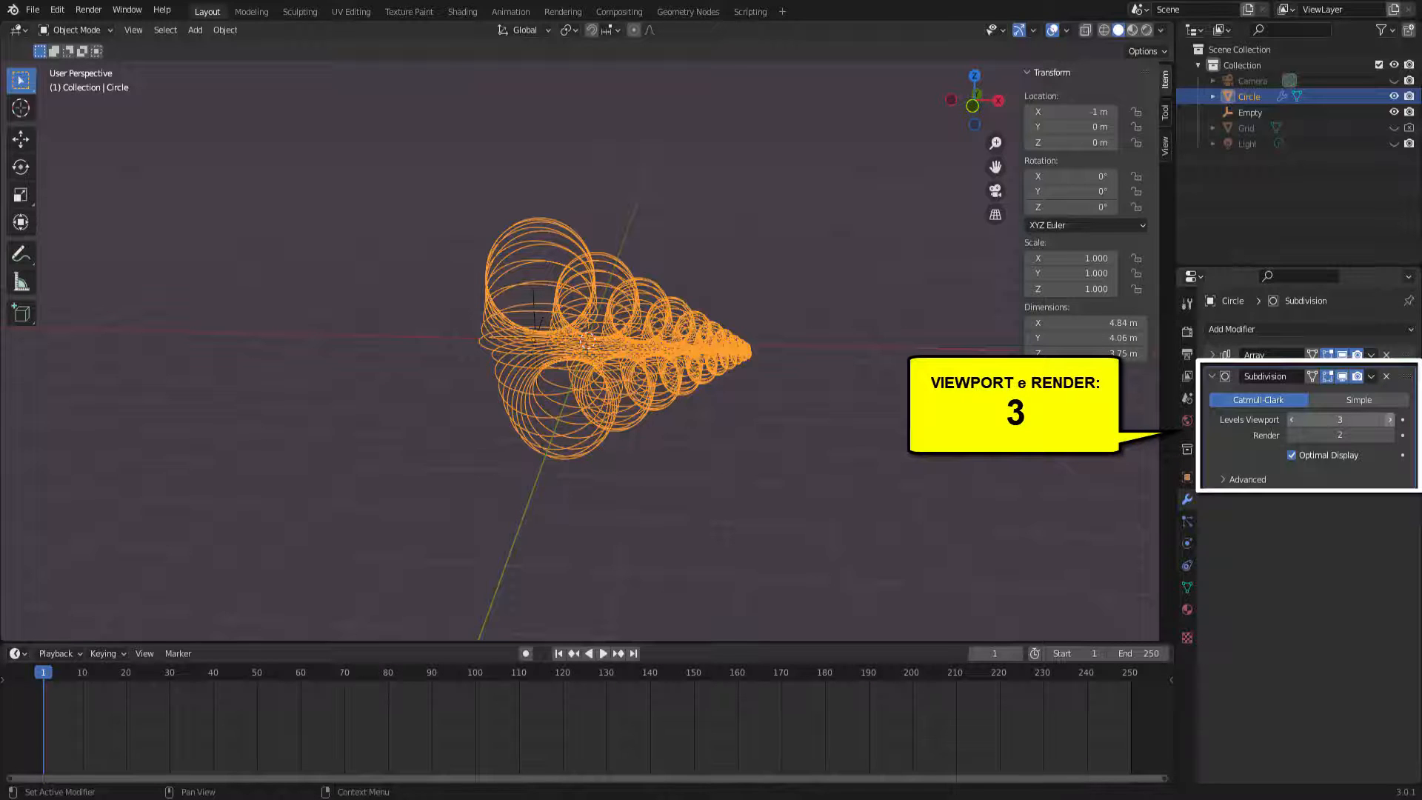
pyautogui.click(1390, 434)
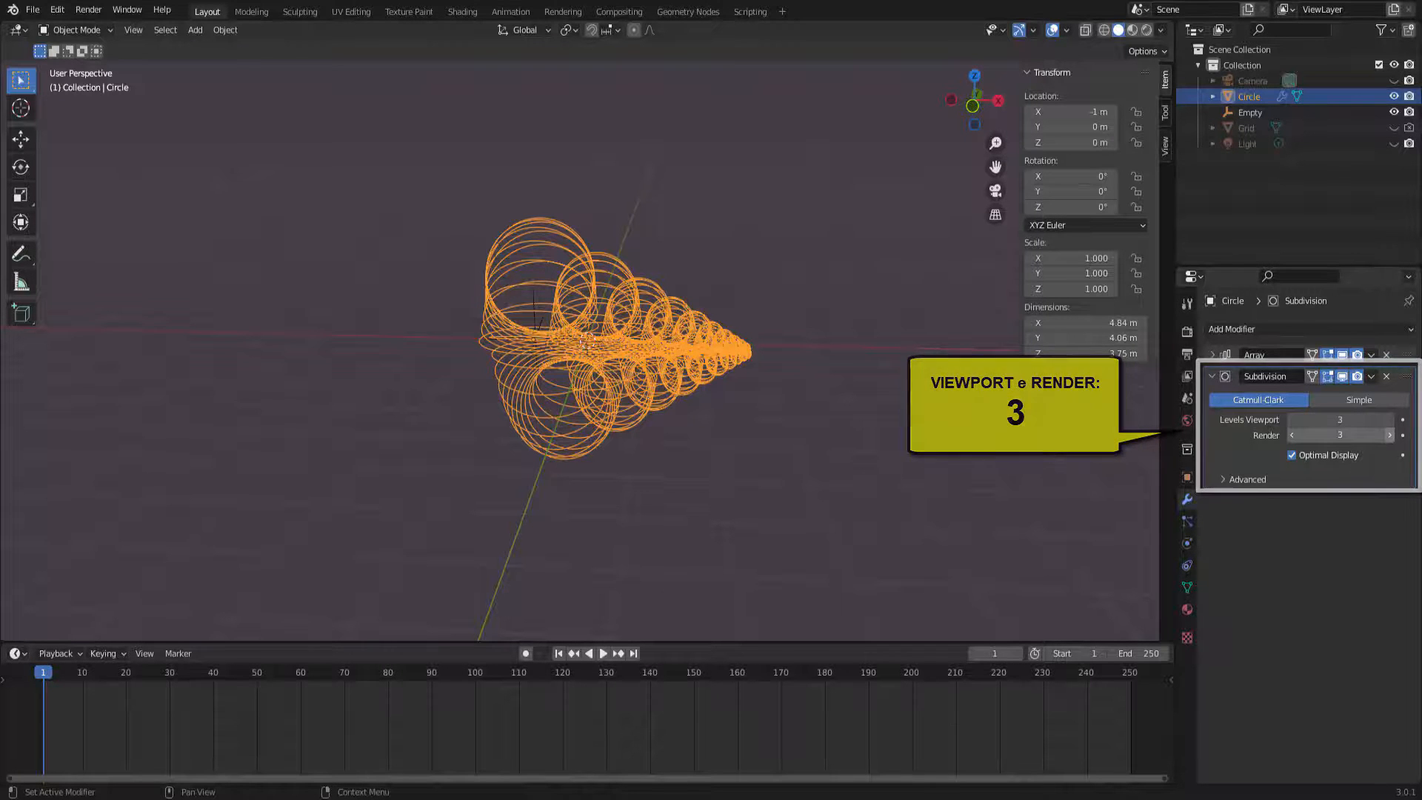
# - Apply the Array modifier and the Subdivision modifier to the spiral, in that order
pyautogui.click(1372, 355)
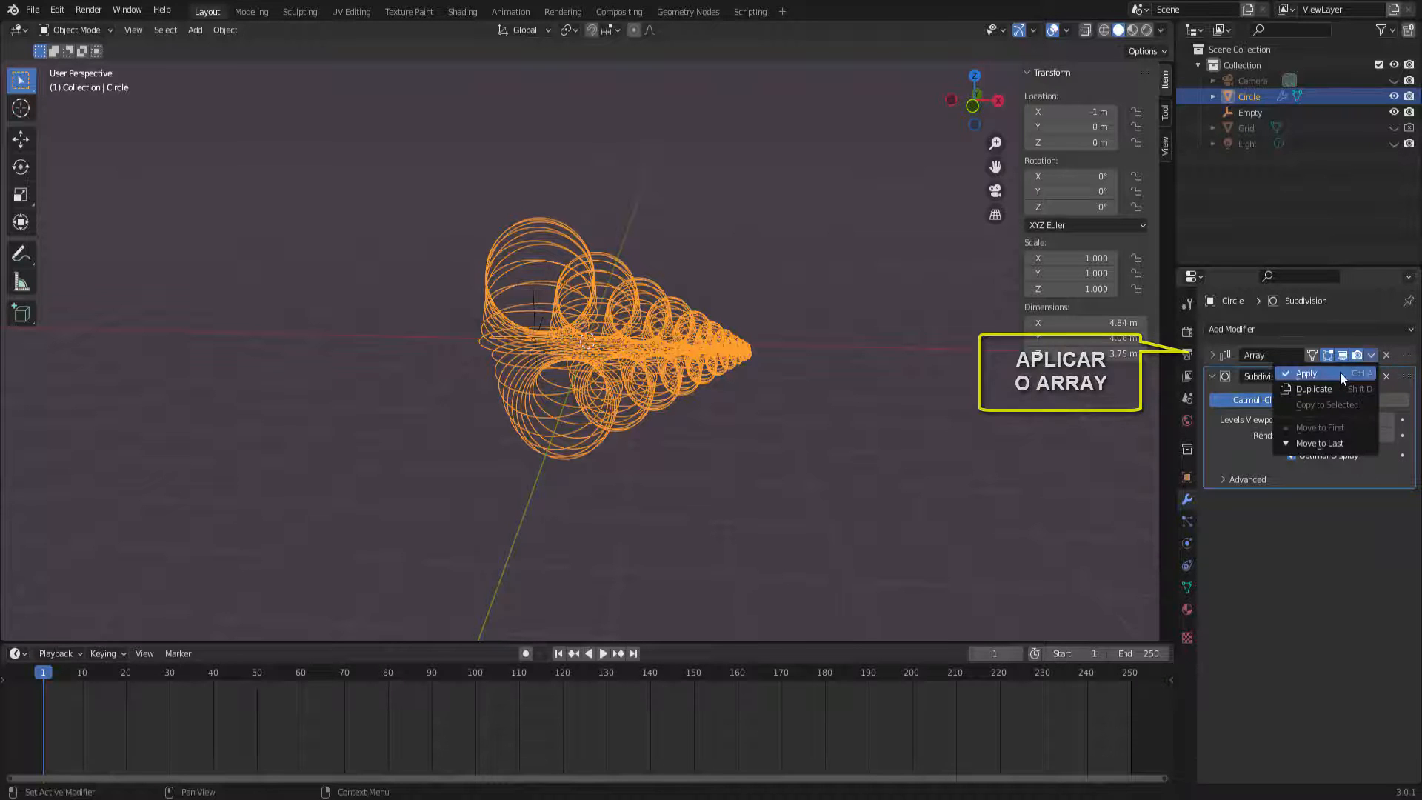
pyautogui.click(1340, 372)
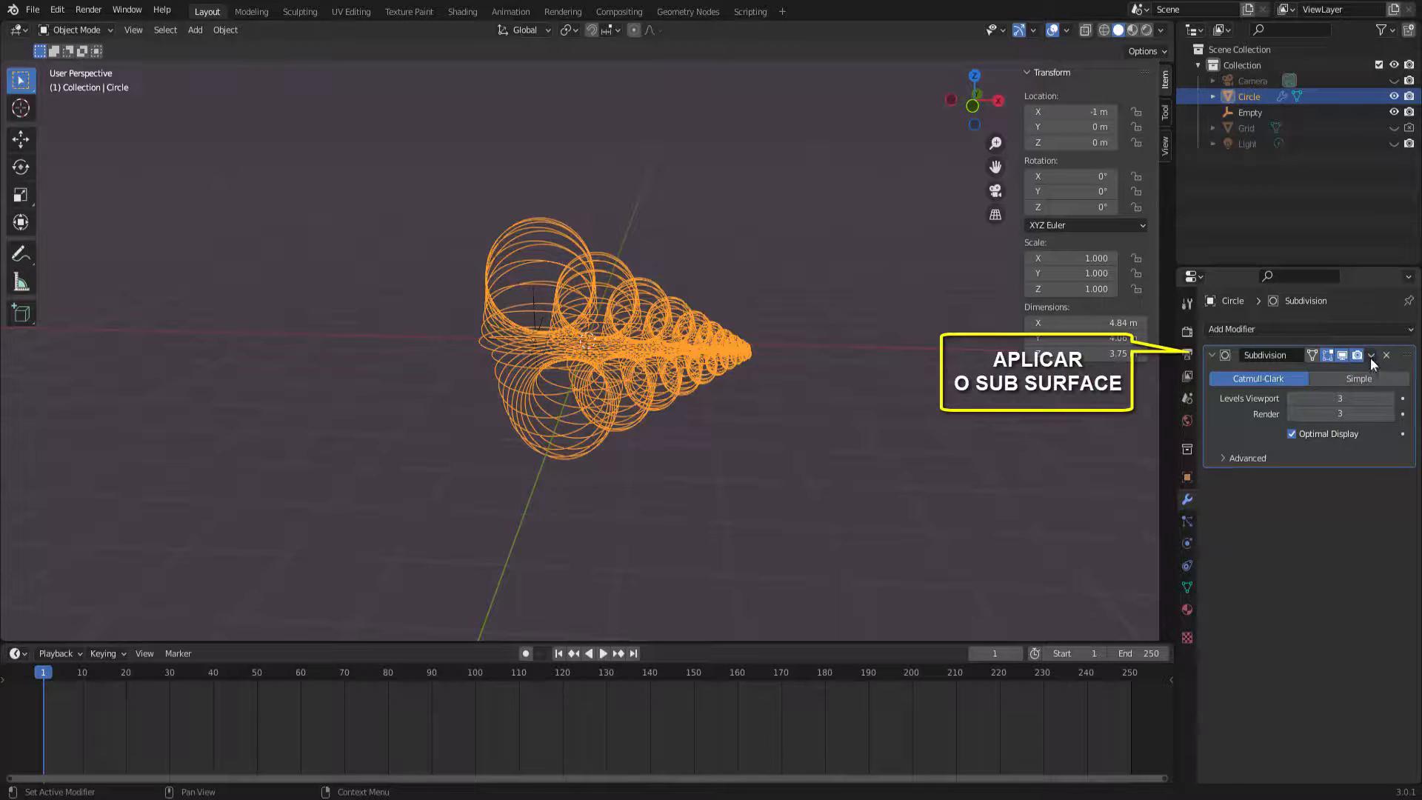
pyautogui.click(1370, 358)
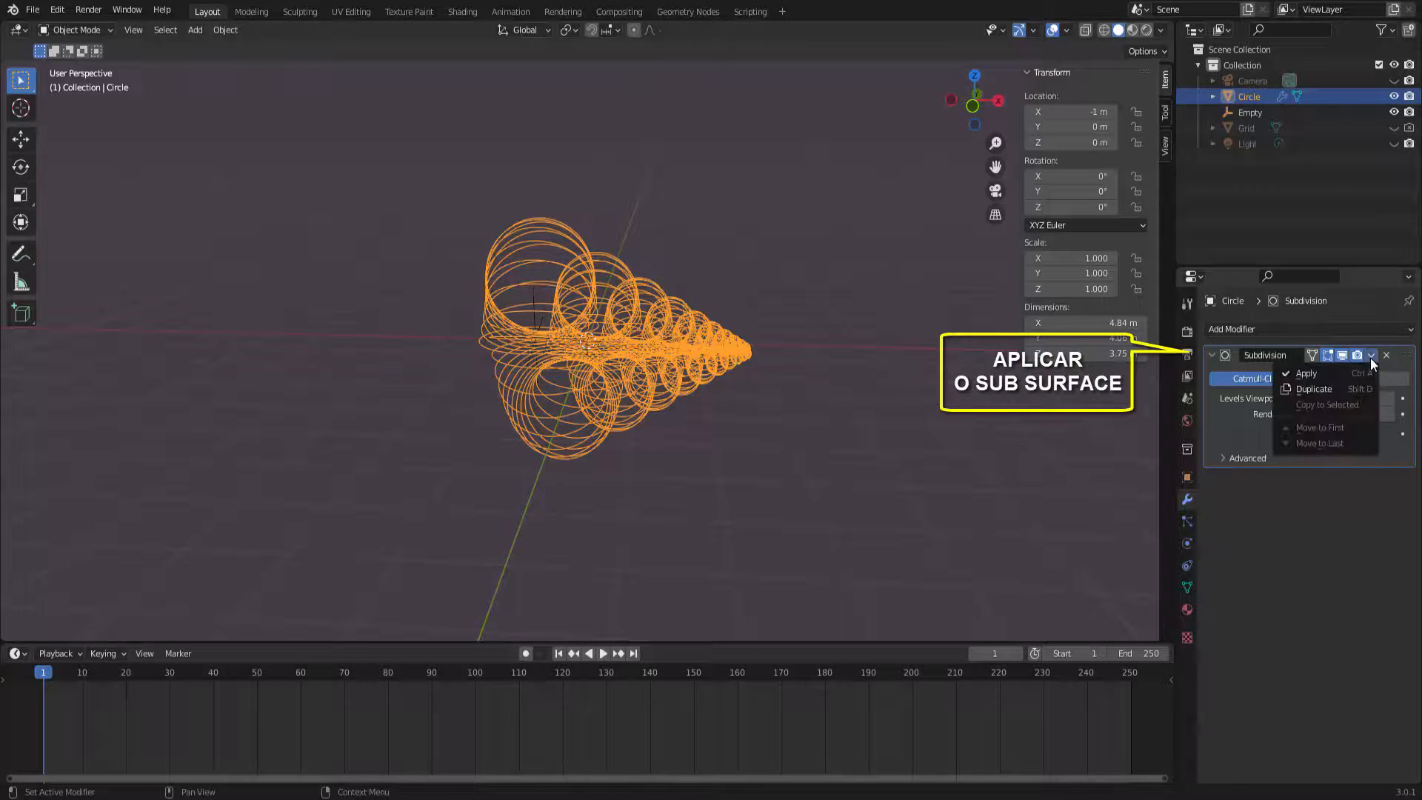
pyautogui.click(1316, 372)
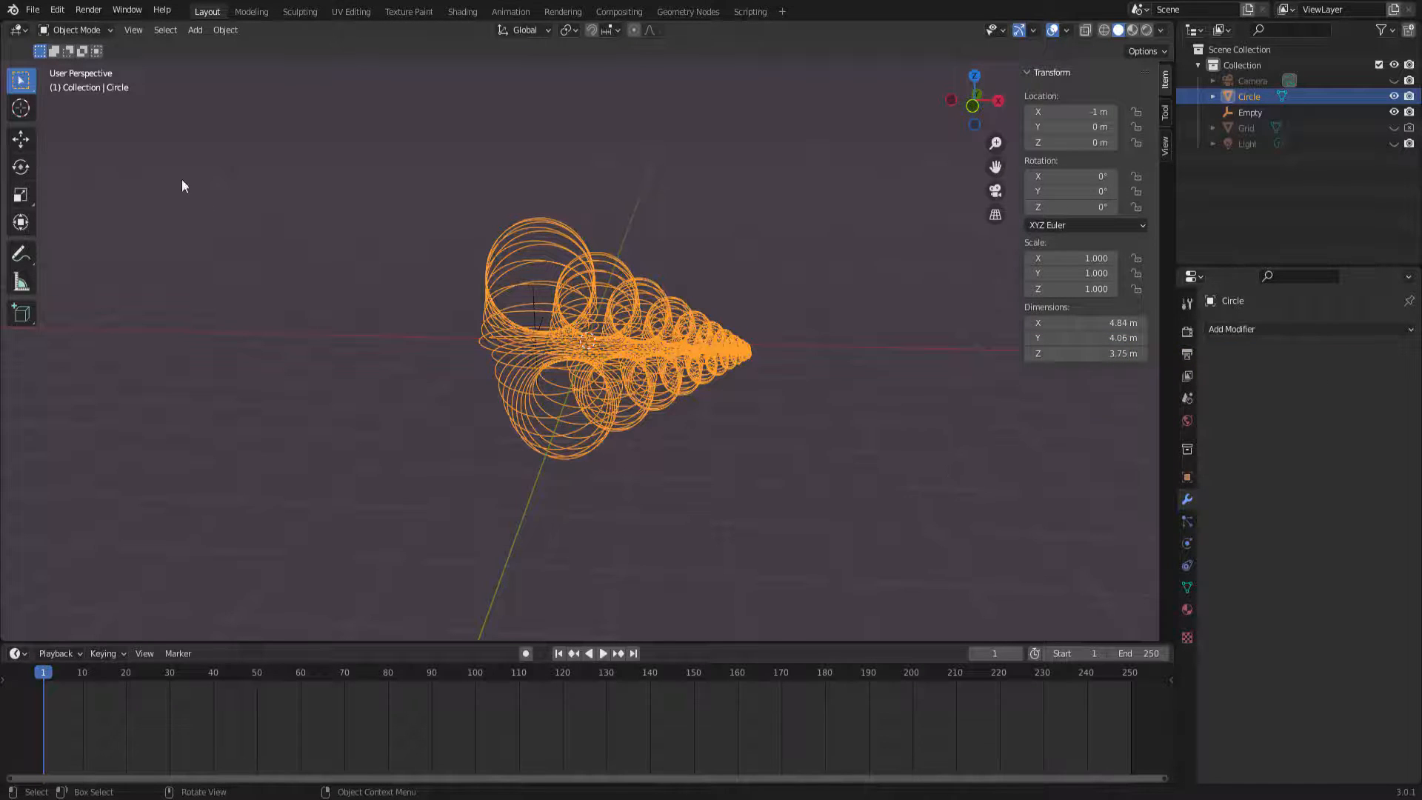
# - Surface the spiral by applying Bridge Edge Loops to its whole mesh in Edit Mode, and return to Object Mode
pyautogui.click(105, 30)
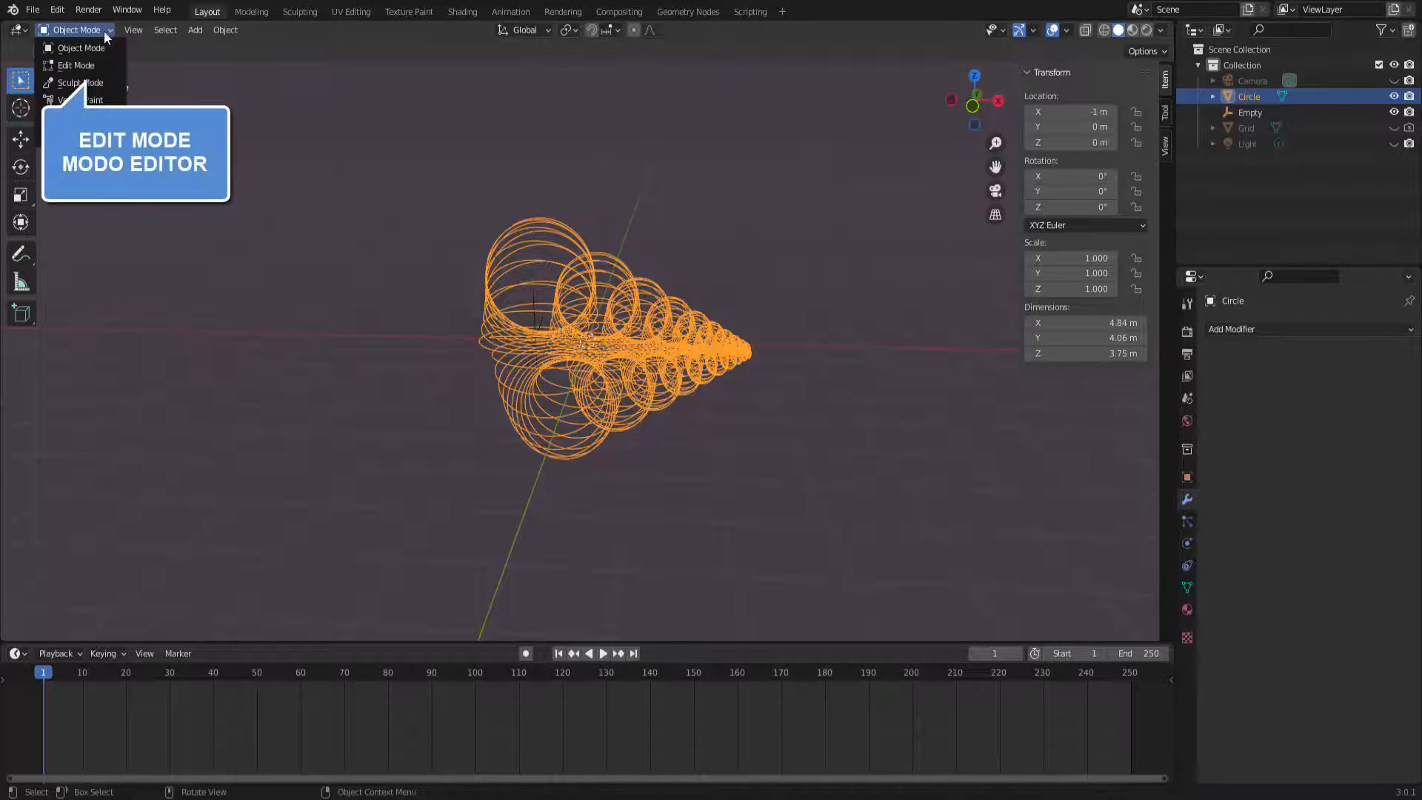
pyautogui.click(95, 68)
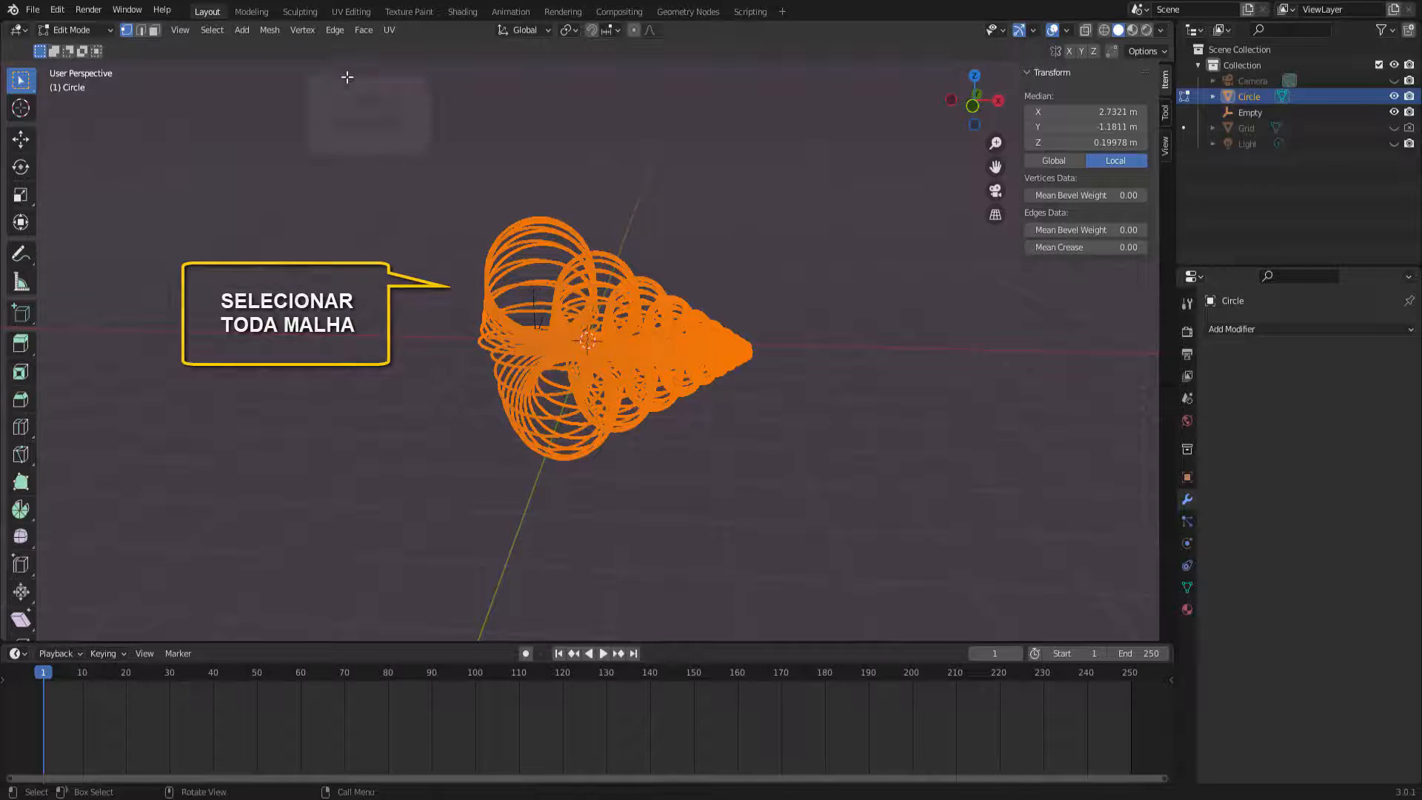
pyautogui.click(338, 32)
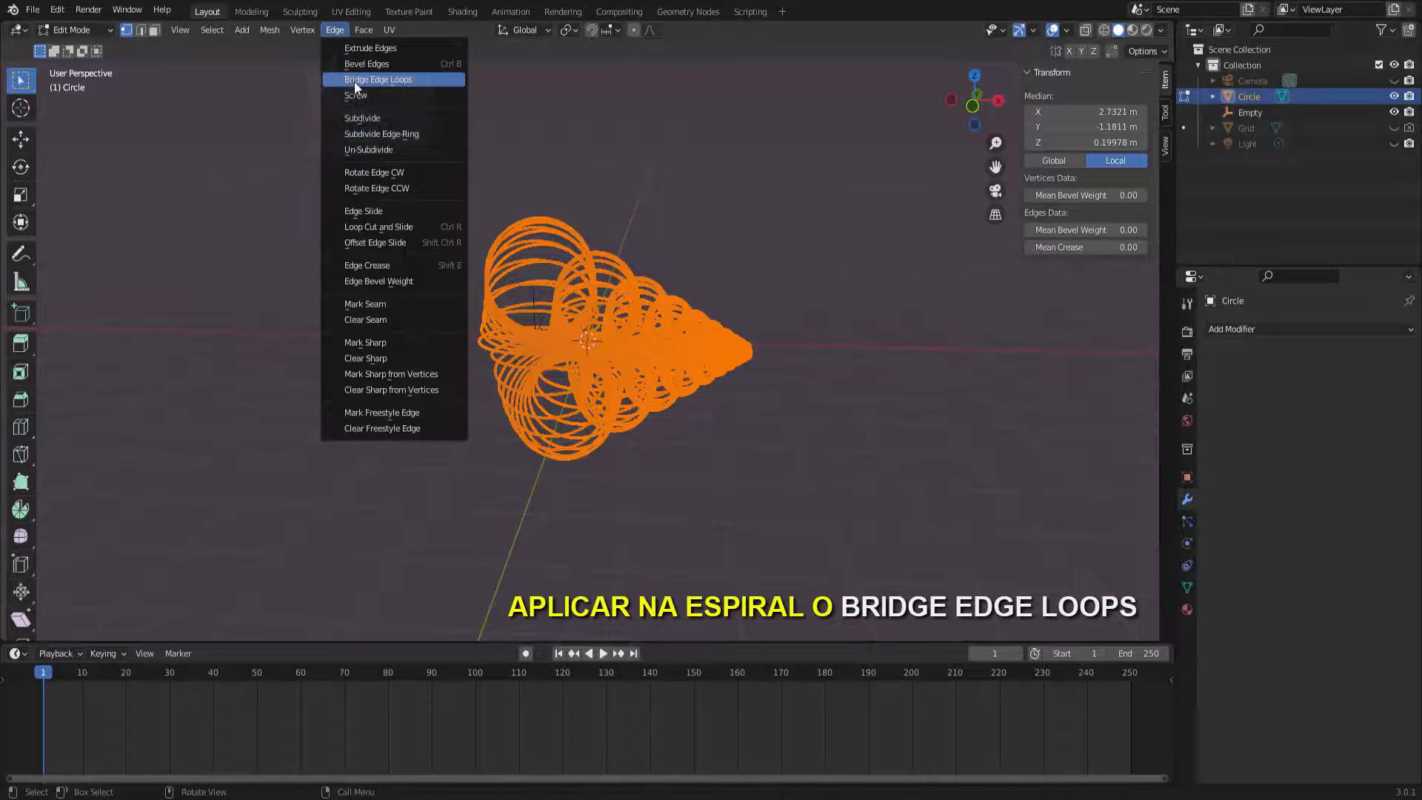
pyautogui.click(431, 78)
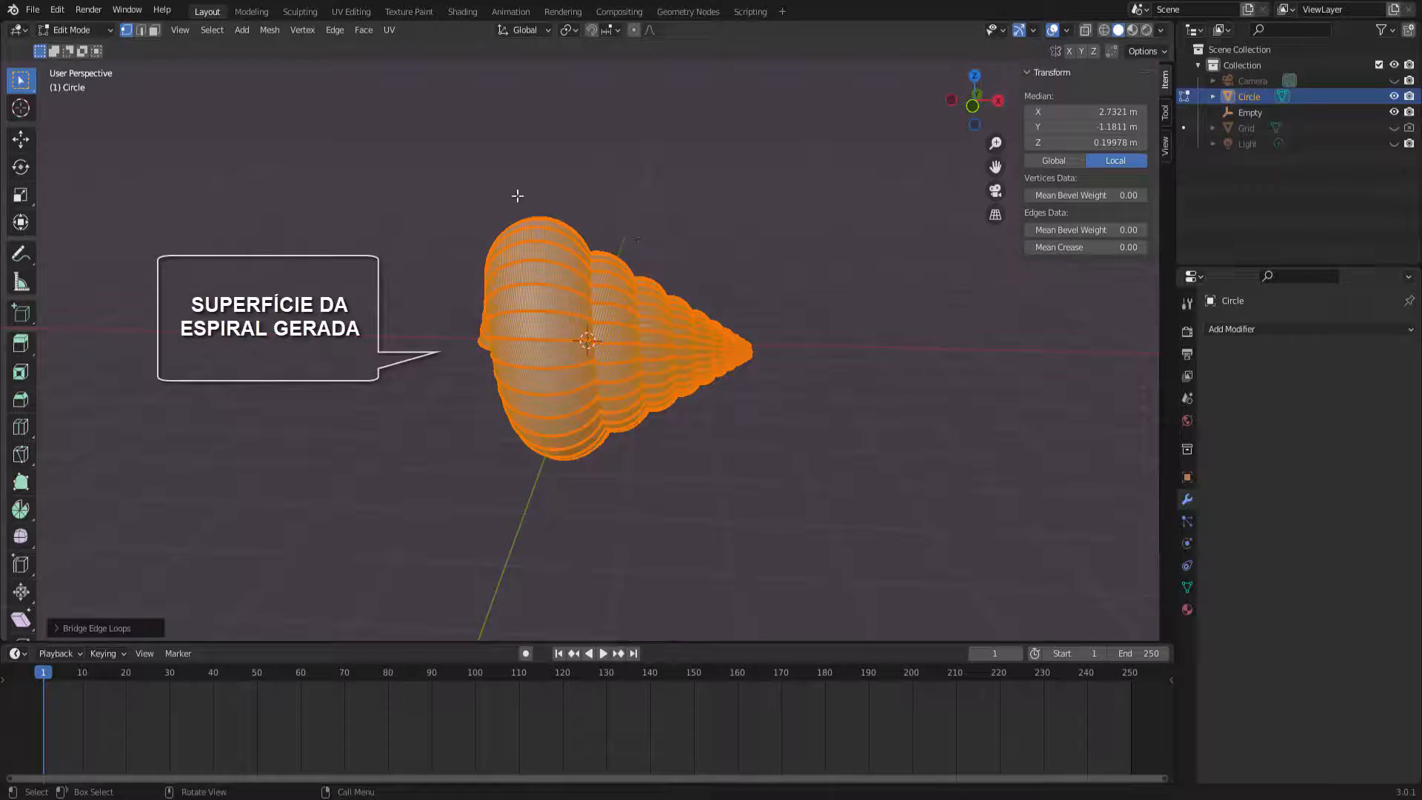
pyautogui.click(88, 29)
pyautogui.click(81, 46)
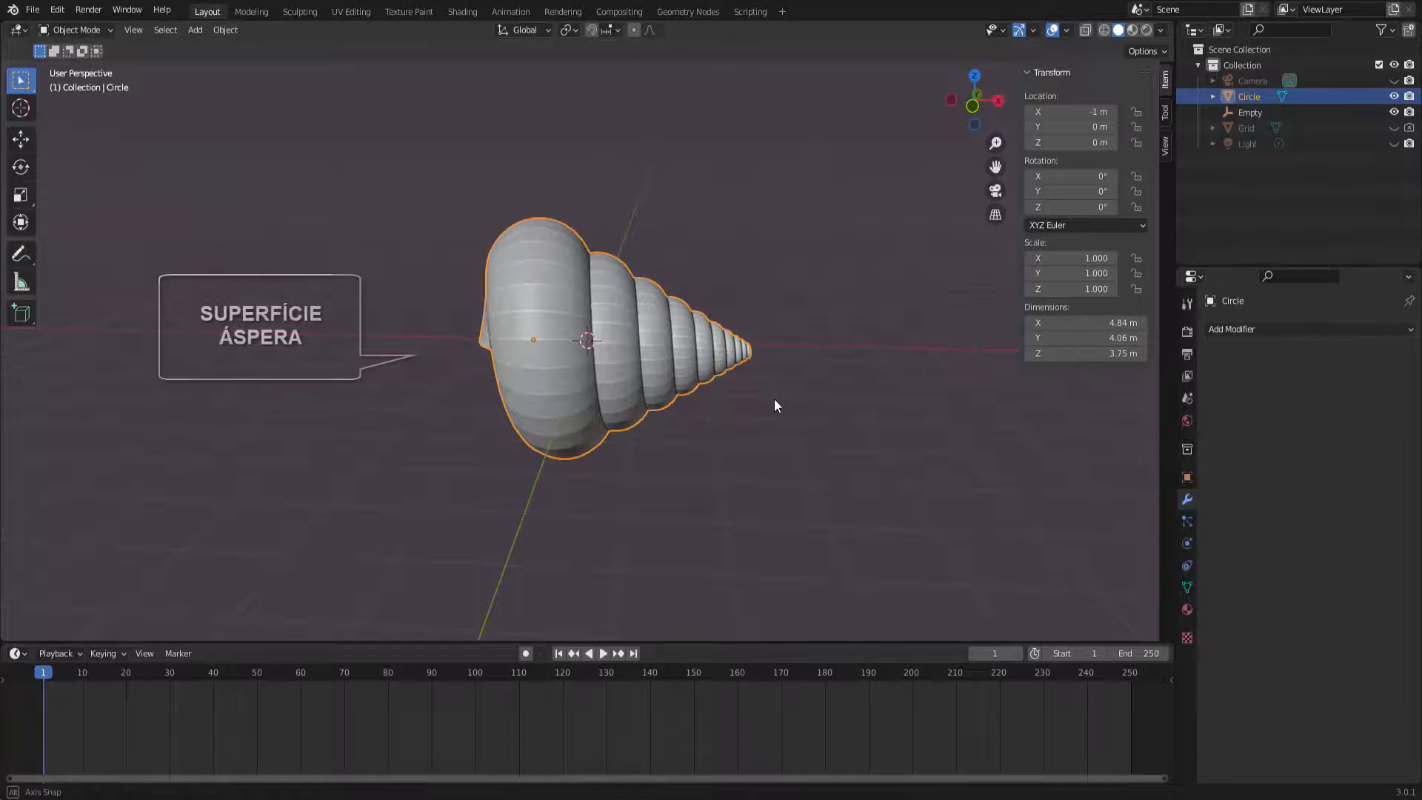
# - Shade the spiral shell smooth and enable Auto Smooth for its normals
pyautogui.moveTo(775, 398); pyautogui.dragTo(733, 400, button='middle')
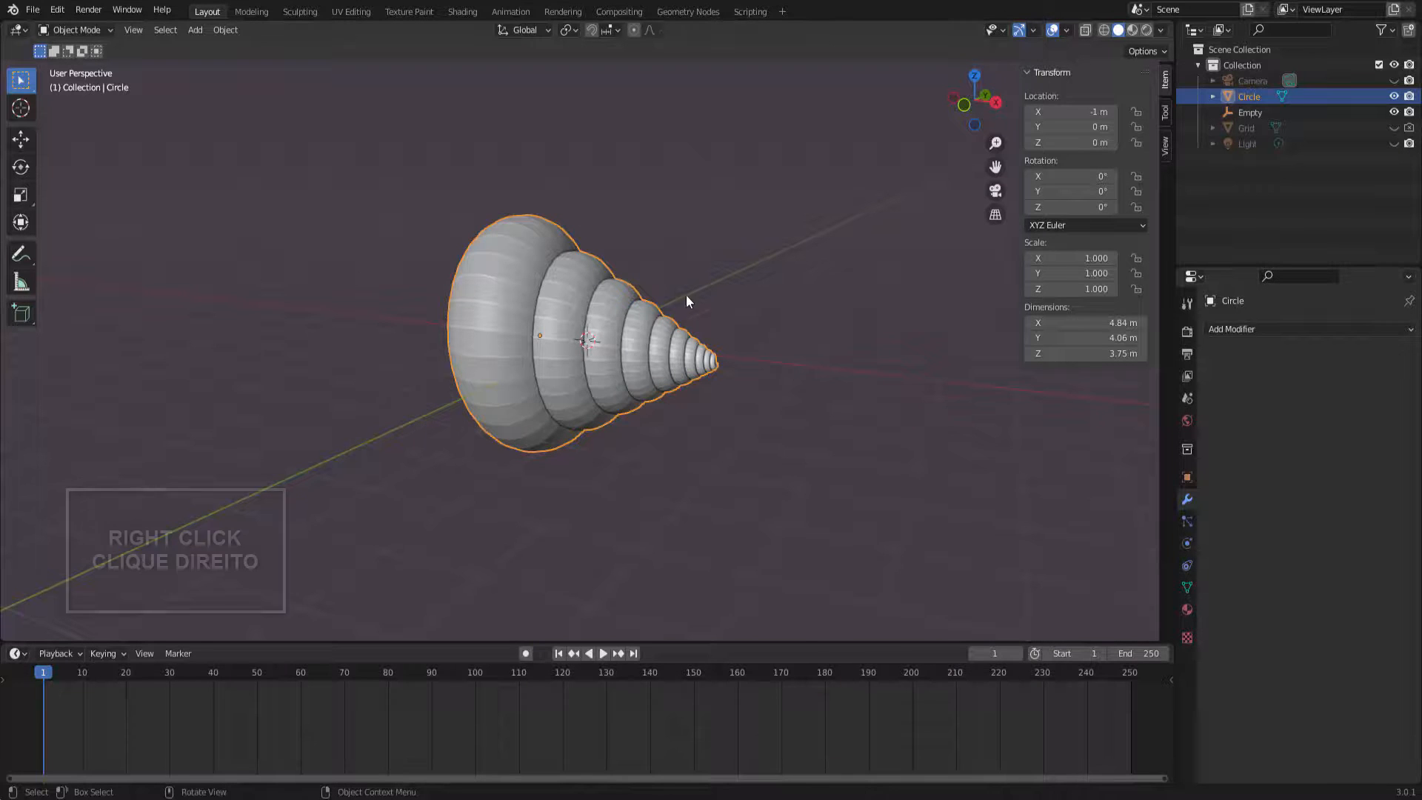
pyautogui.rightClick(768, 190)
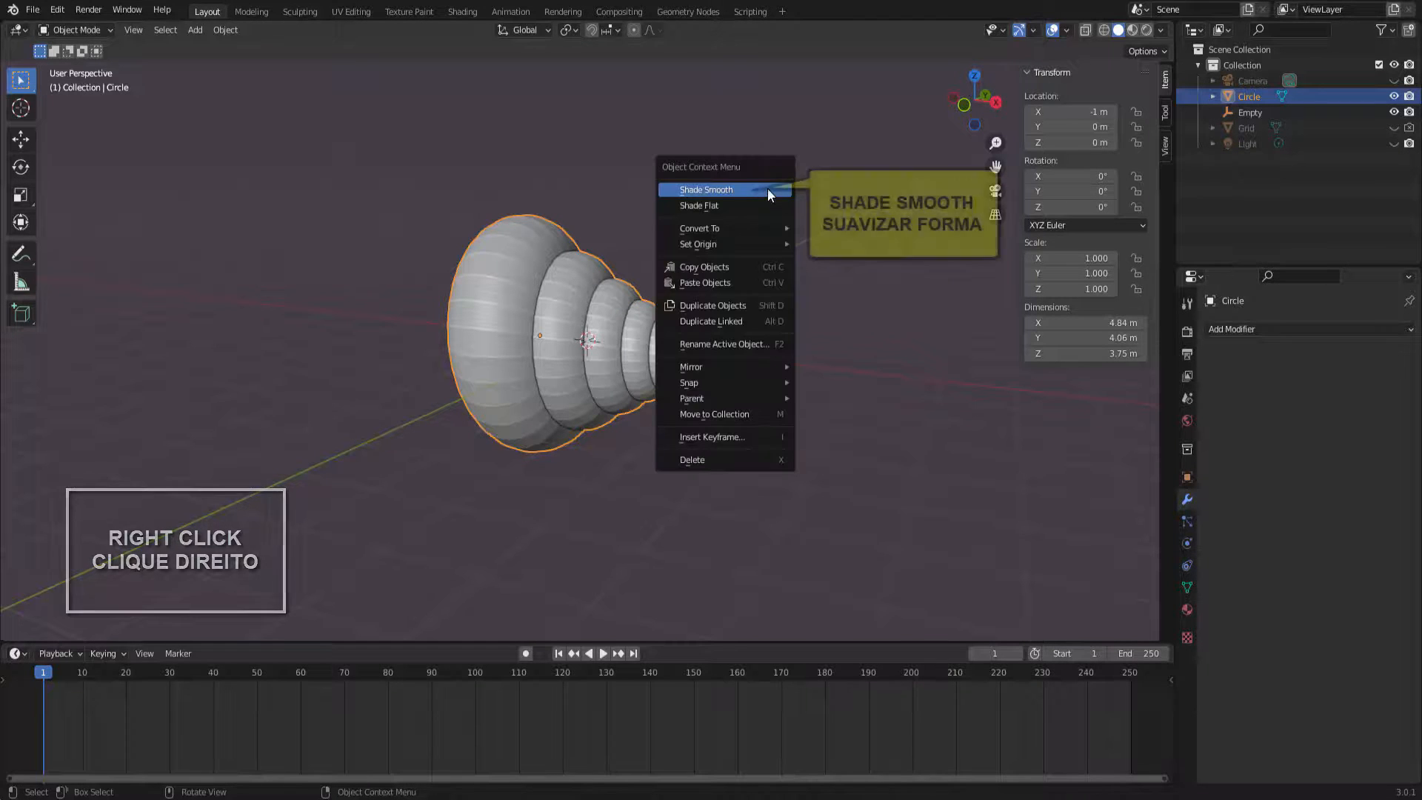
pyautogui.click(768, 190)
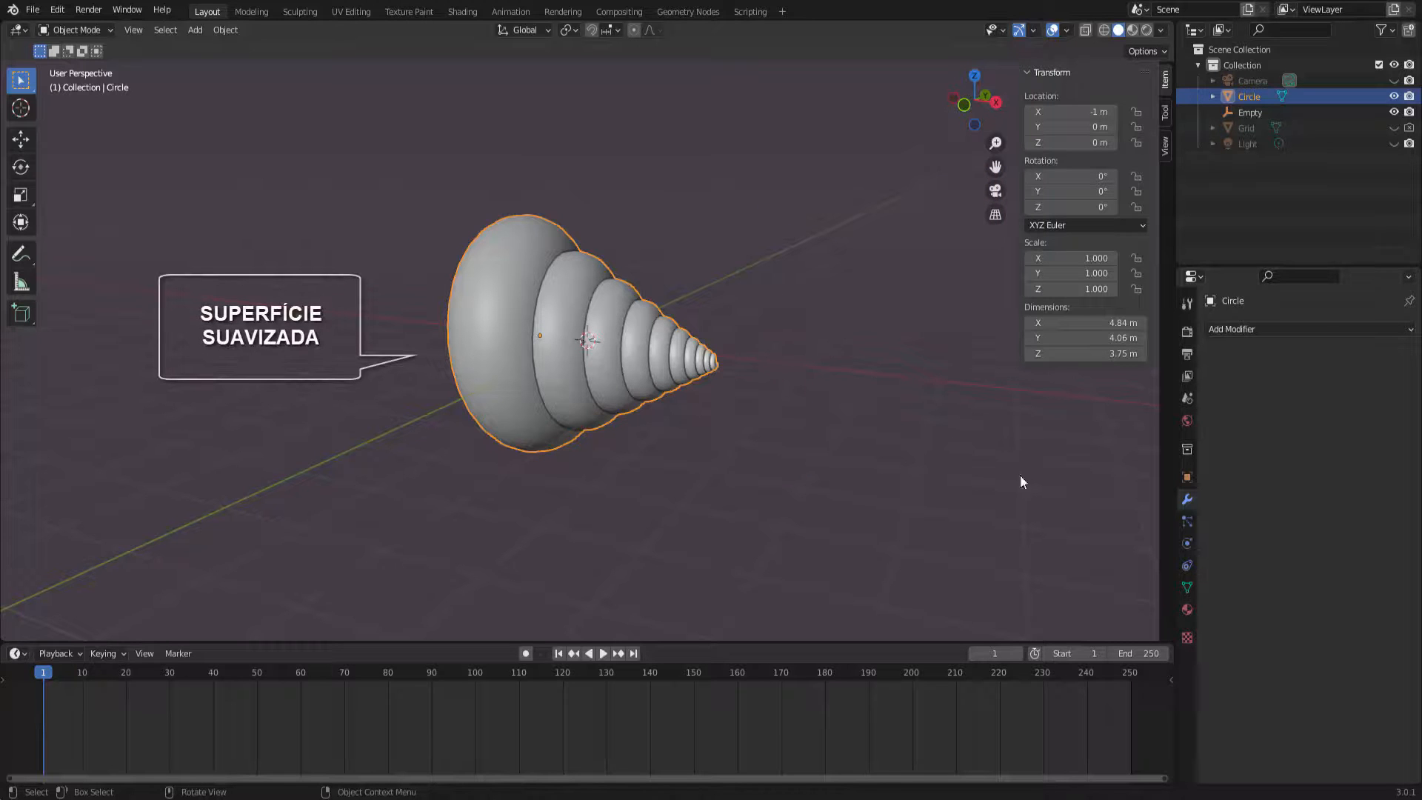
pyautogui.click(1187, 588)
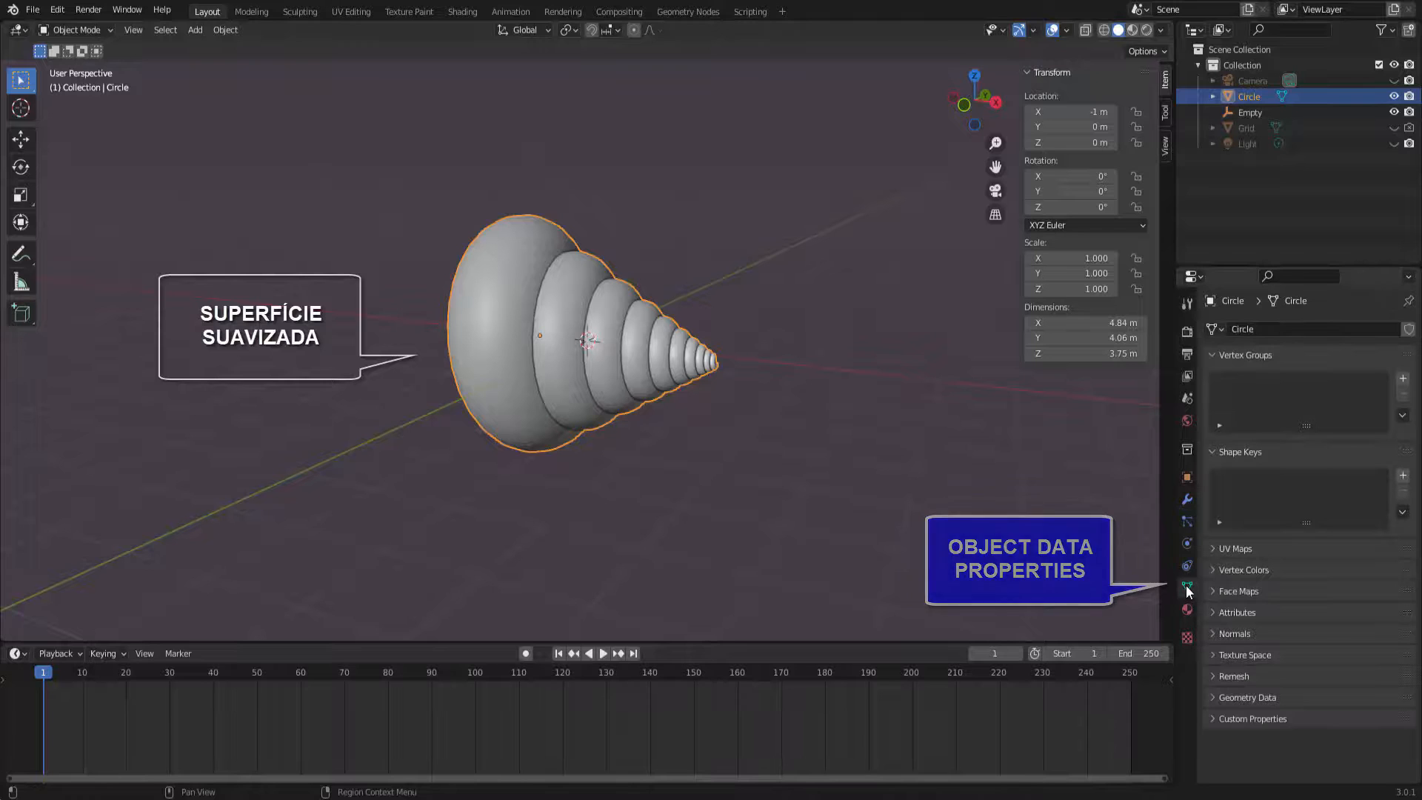
pyautogui.click(1217, 634)
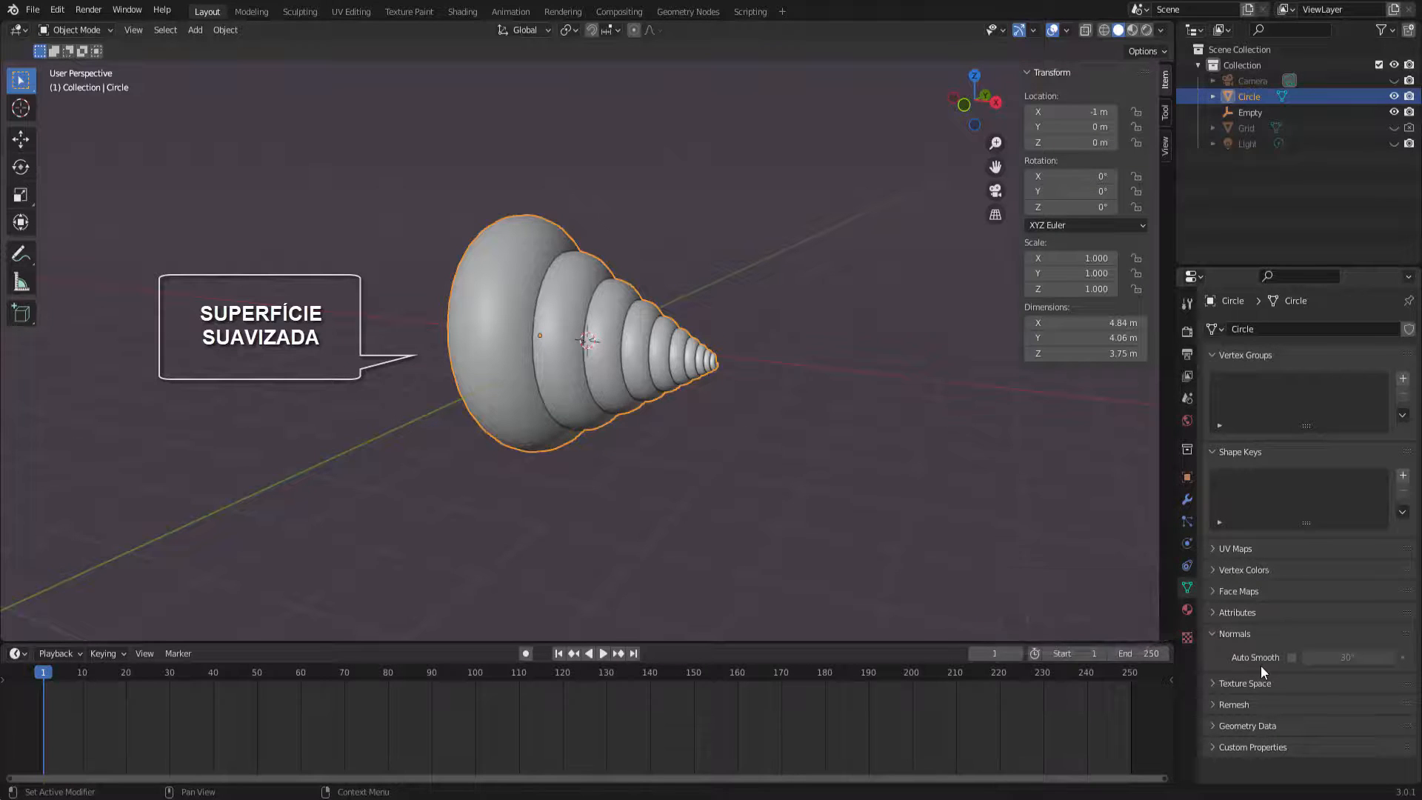
pyautogui.click(1291, 657)
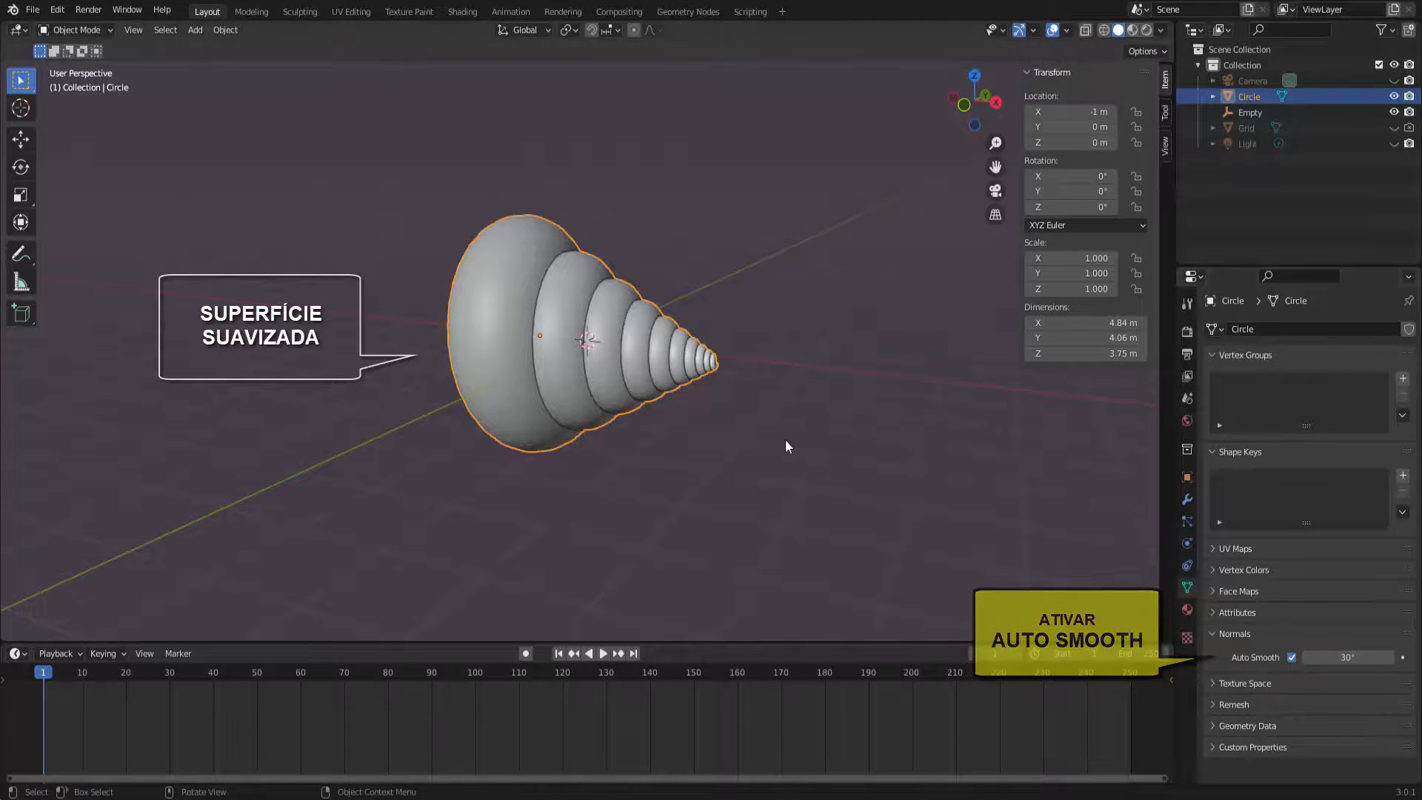
pyautogui.moveTo(785, 443)
pyautogui.mouseDown(button='middle')
pyautogui.moveTo(842, 443)
pyautogui.moveTo(842, 411)
pyautogui.moveTo(804, 420)
pyautogui.moveTo(794, 453)
pyautogui.mouseUp(button='middle')
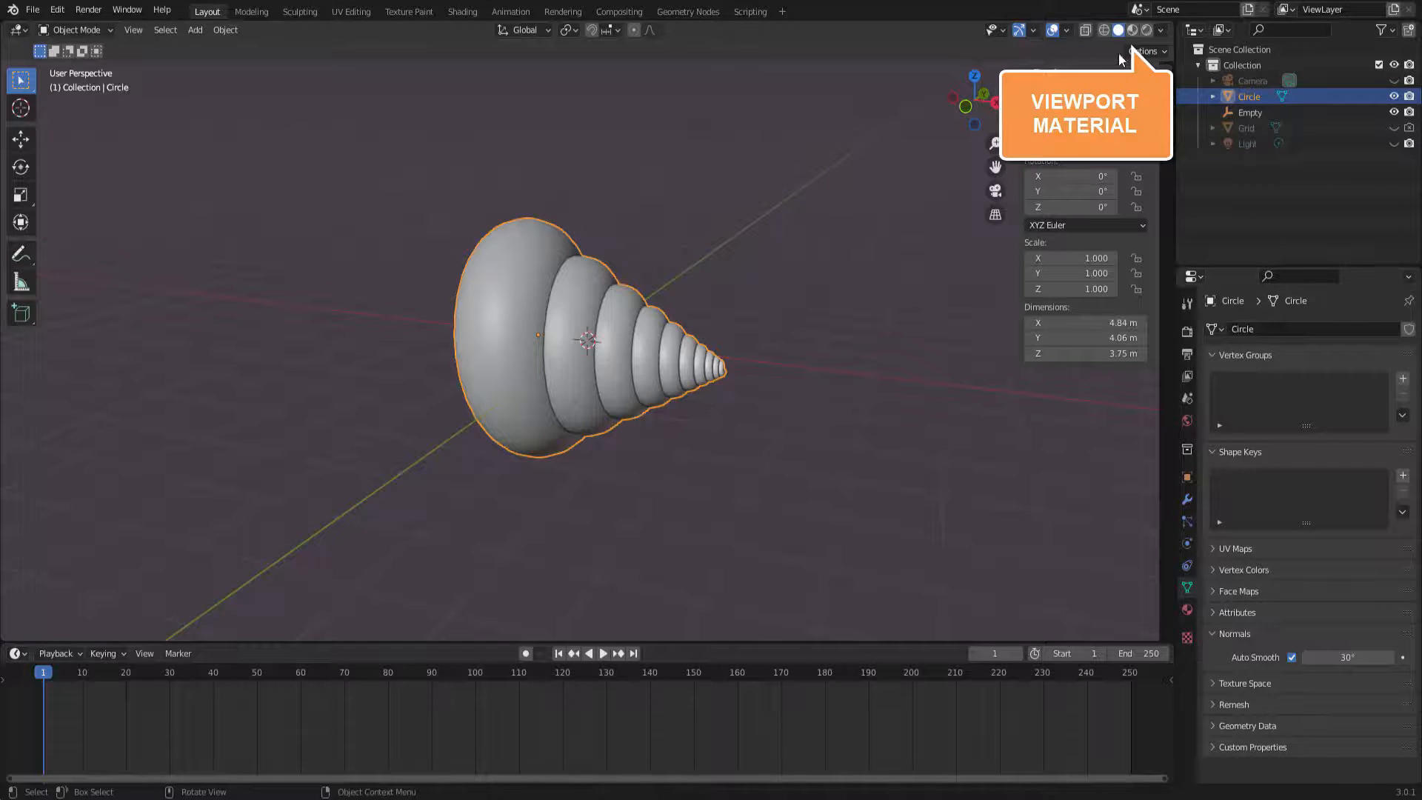
# - Switch the viewport to Material Preview shading and add a new material to the spiral shell
pyautogui.click(1133, 30)
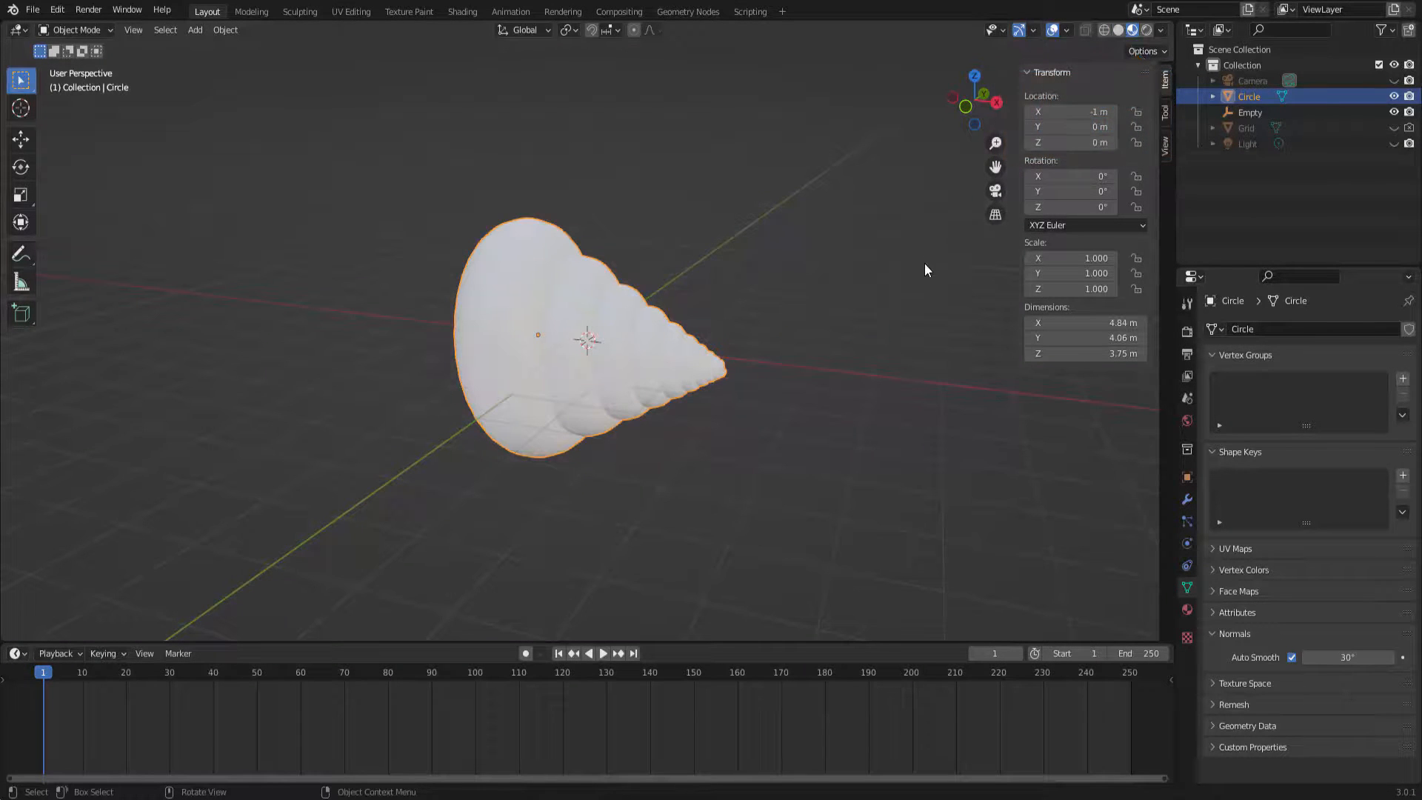
pyautogui.moveTo(925, 264); pyautogui.dragTo(942, 266, button='middle')
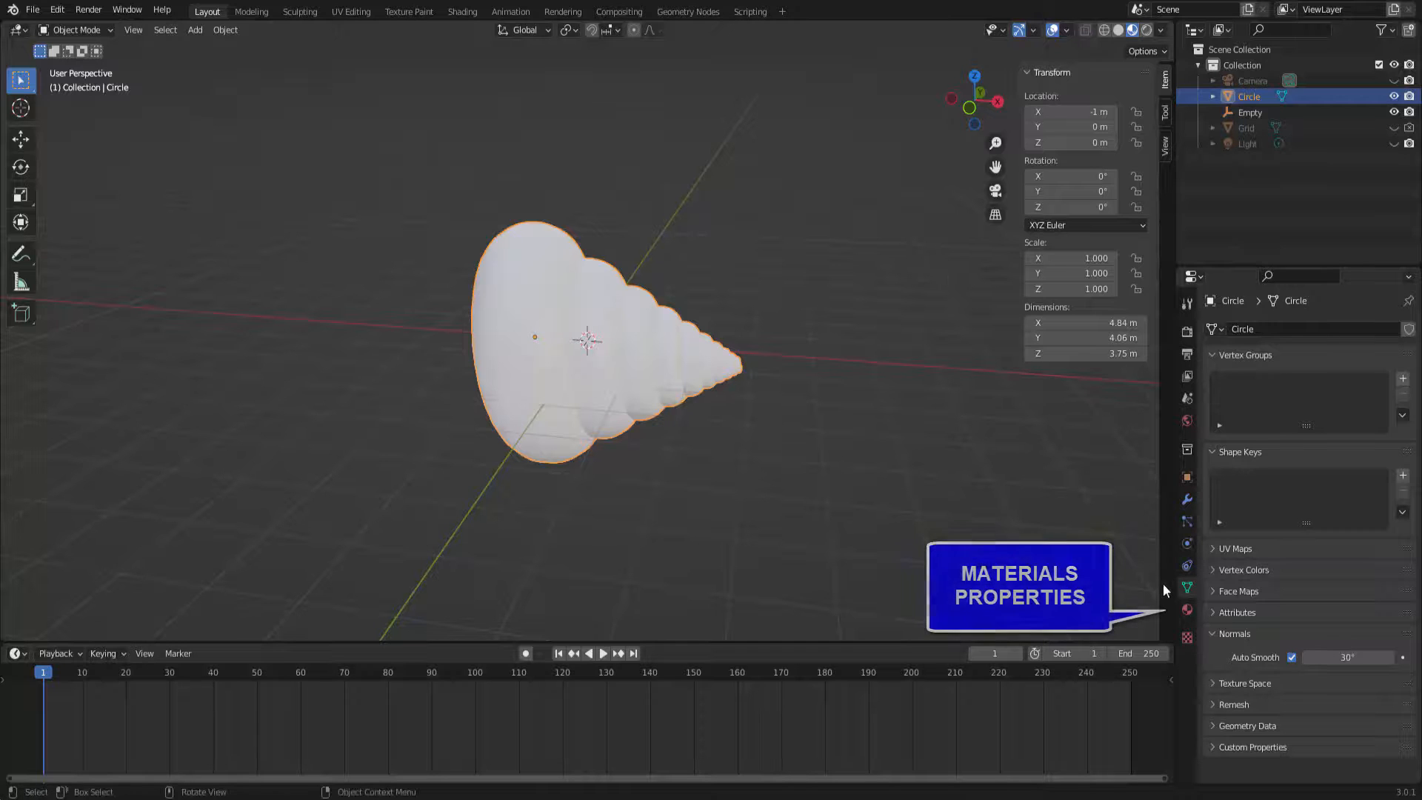
pyautogui.click(1187, 610)
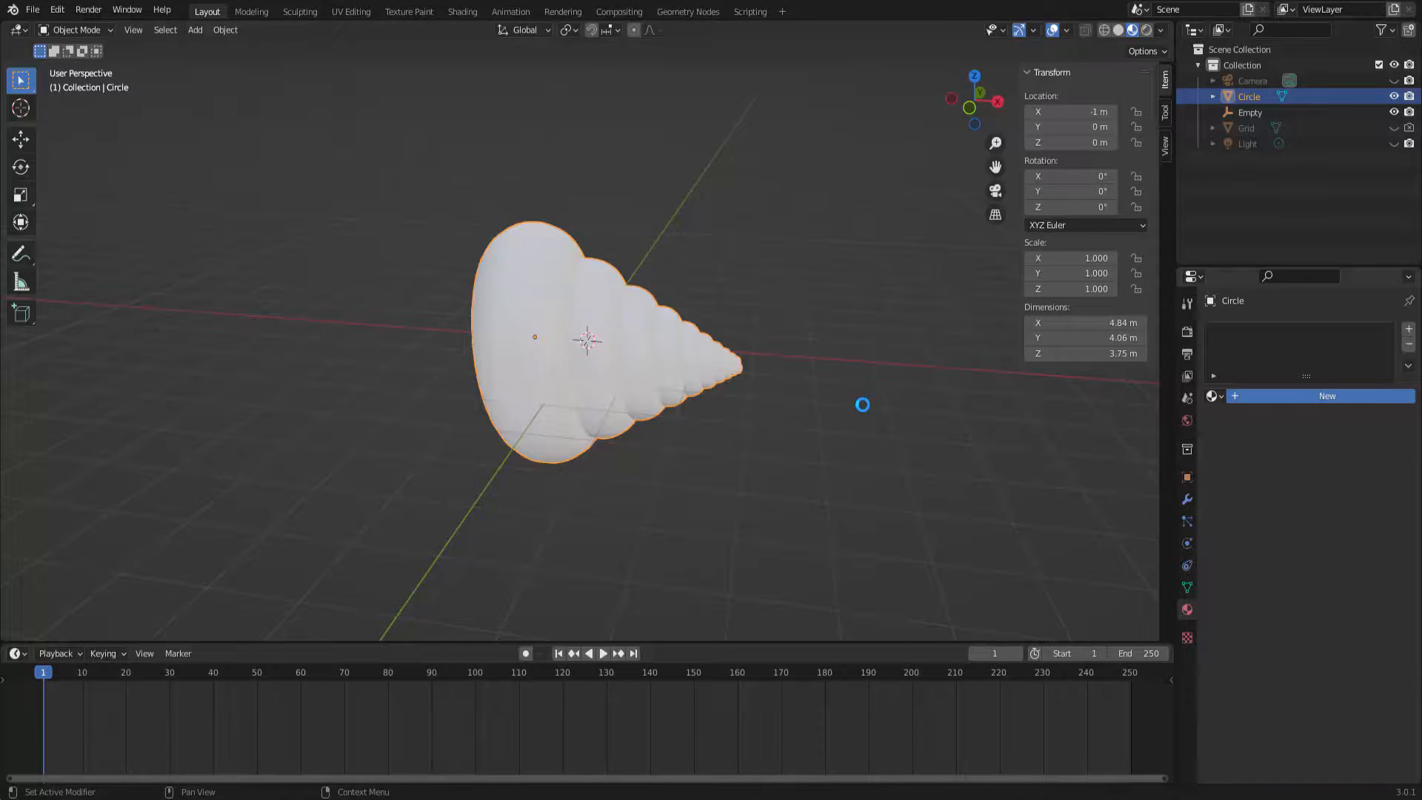
pyautogui.click(1326, 395)
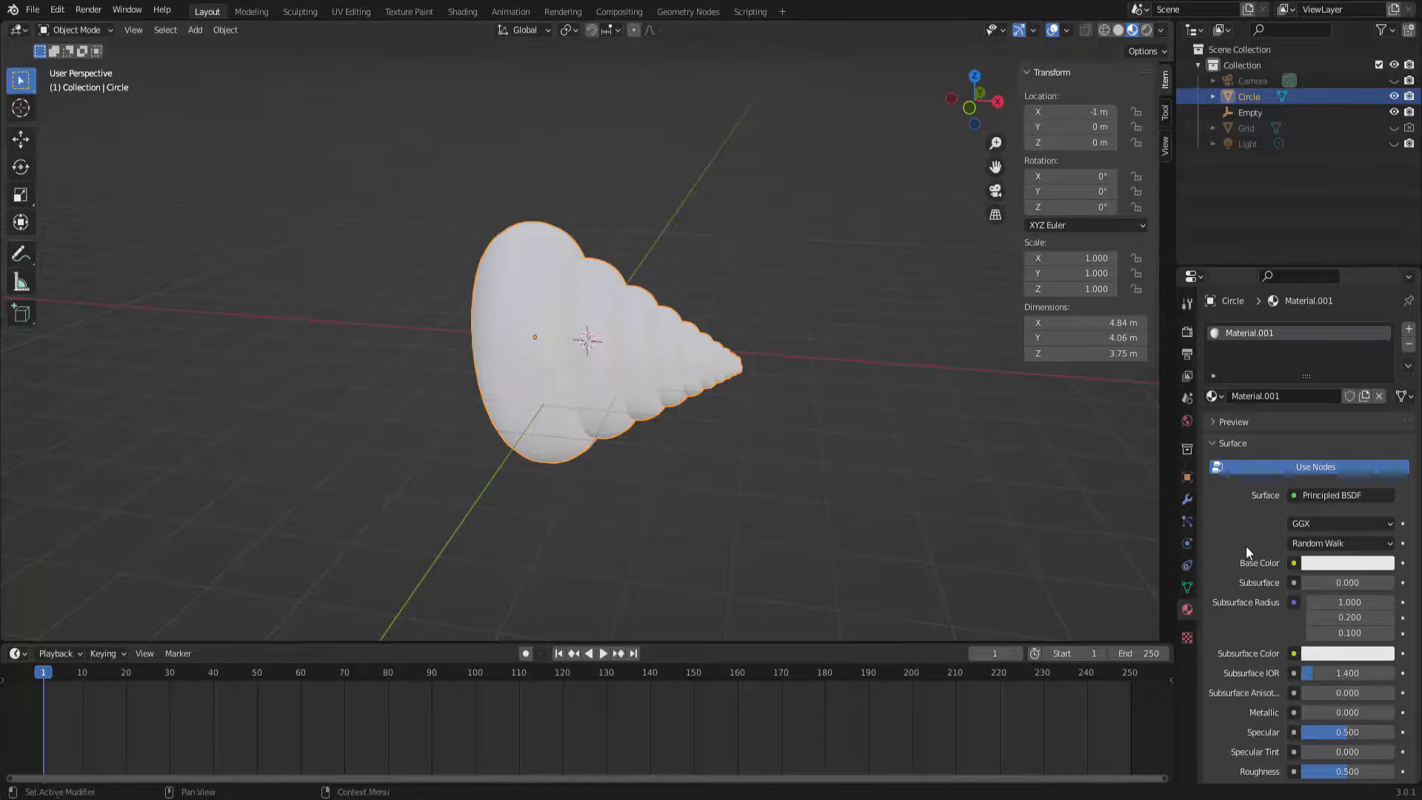
# - Set the base color of the shell's material to a pale orange
pyautogui.scroll(-3, 1246, 527)
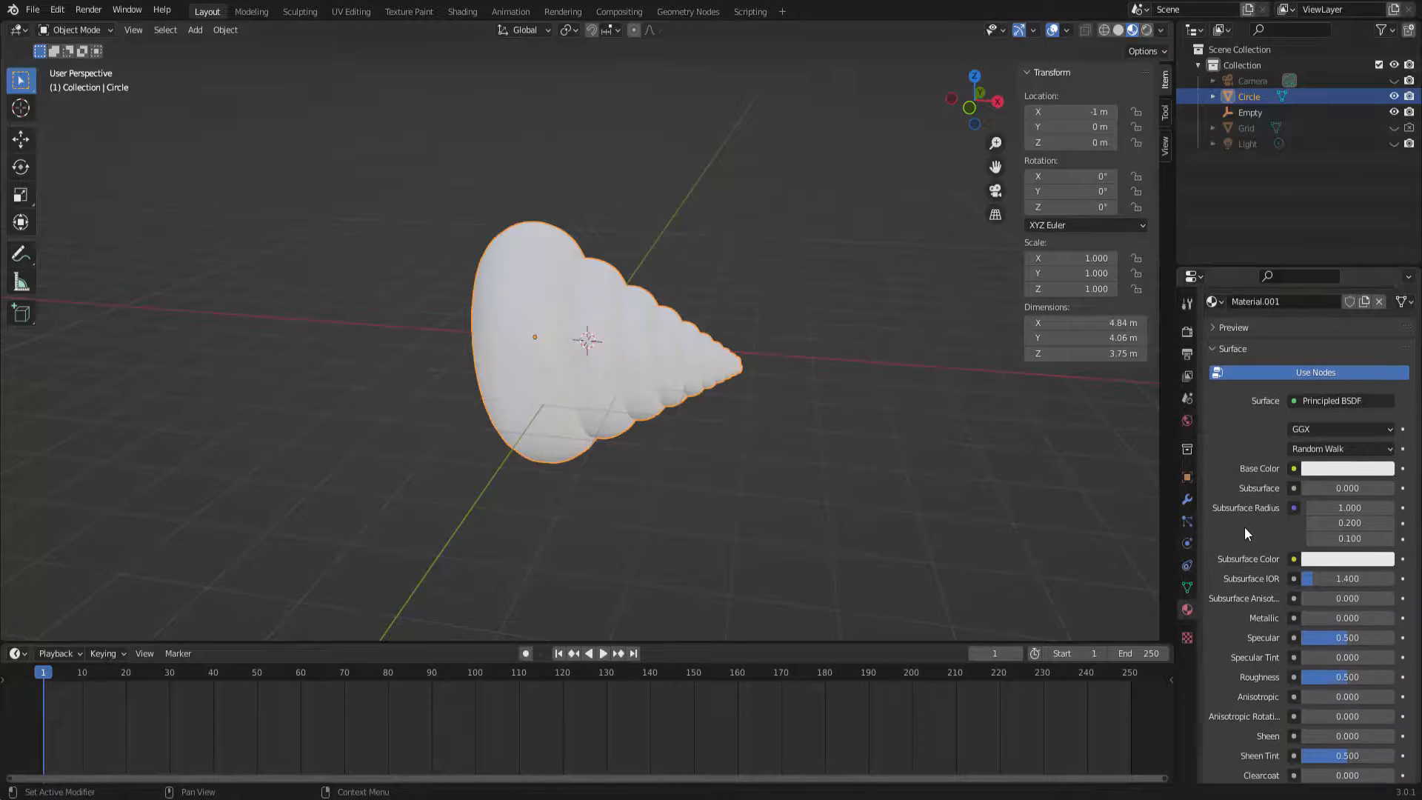
pyautogui.click(1341, 470)
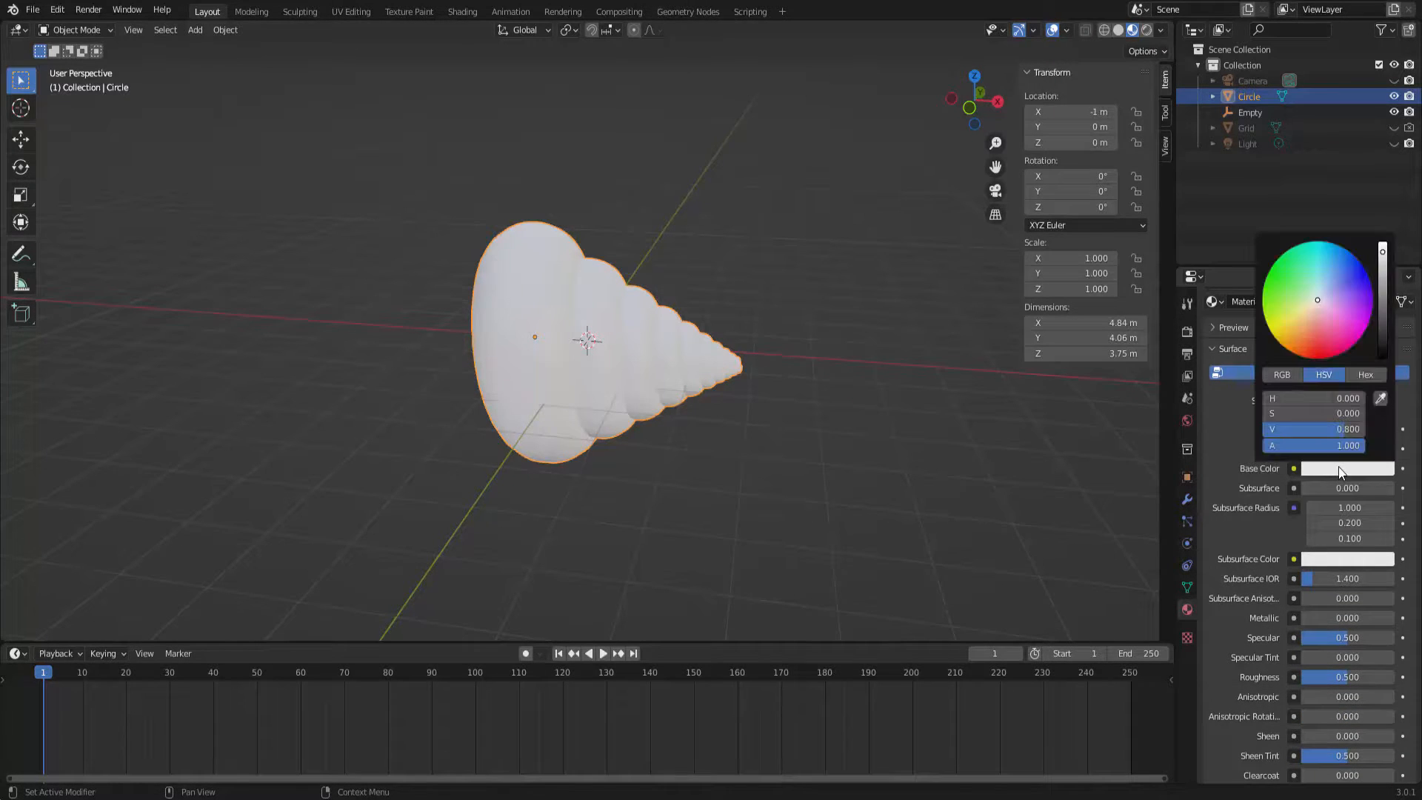
pyautogui.click(1308, 317)
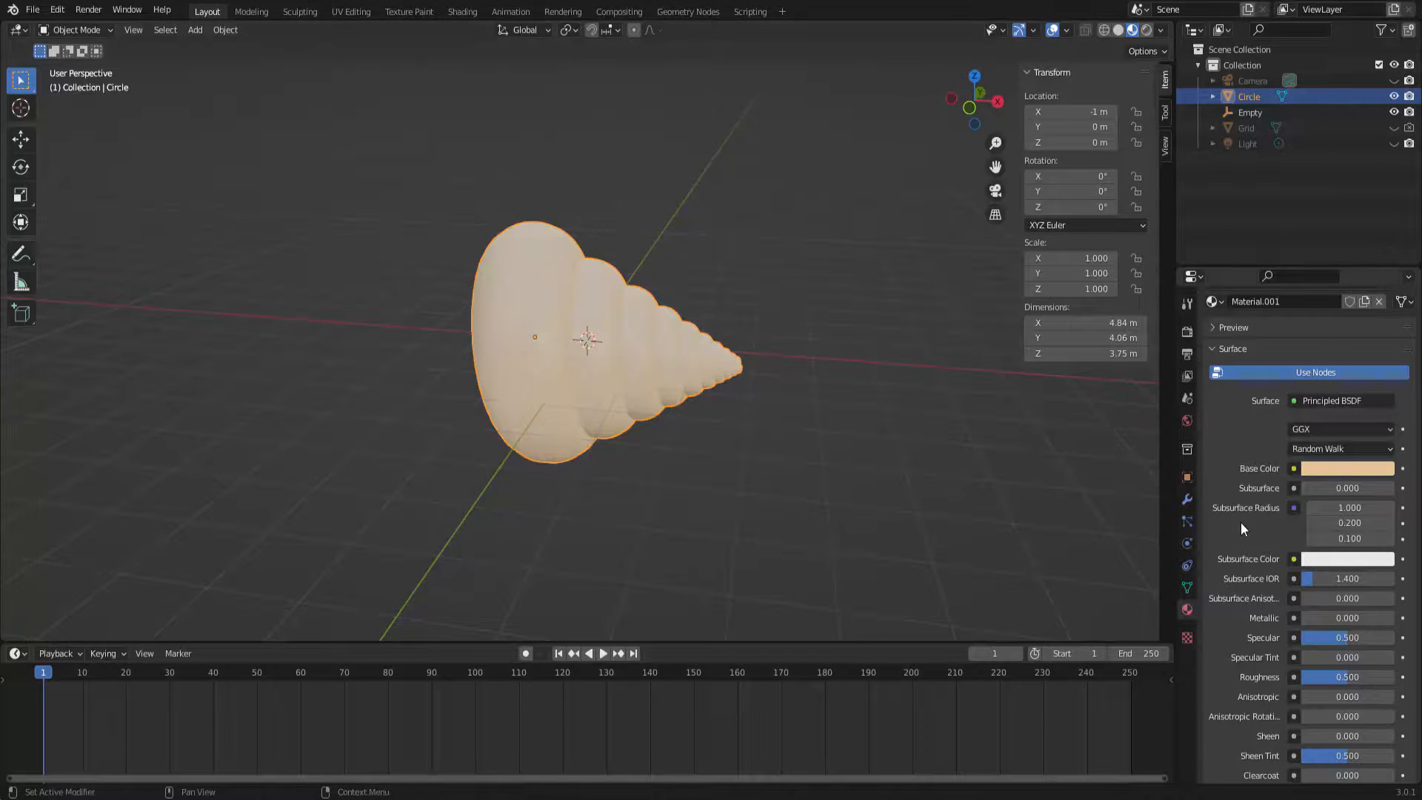
pyautogui.scroll(-1, 1239, 526)
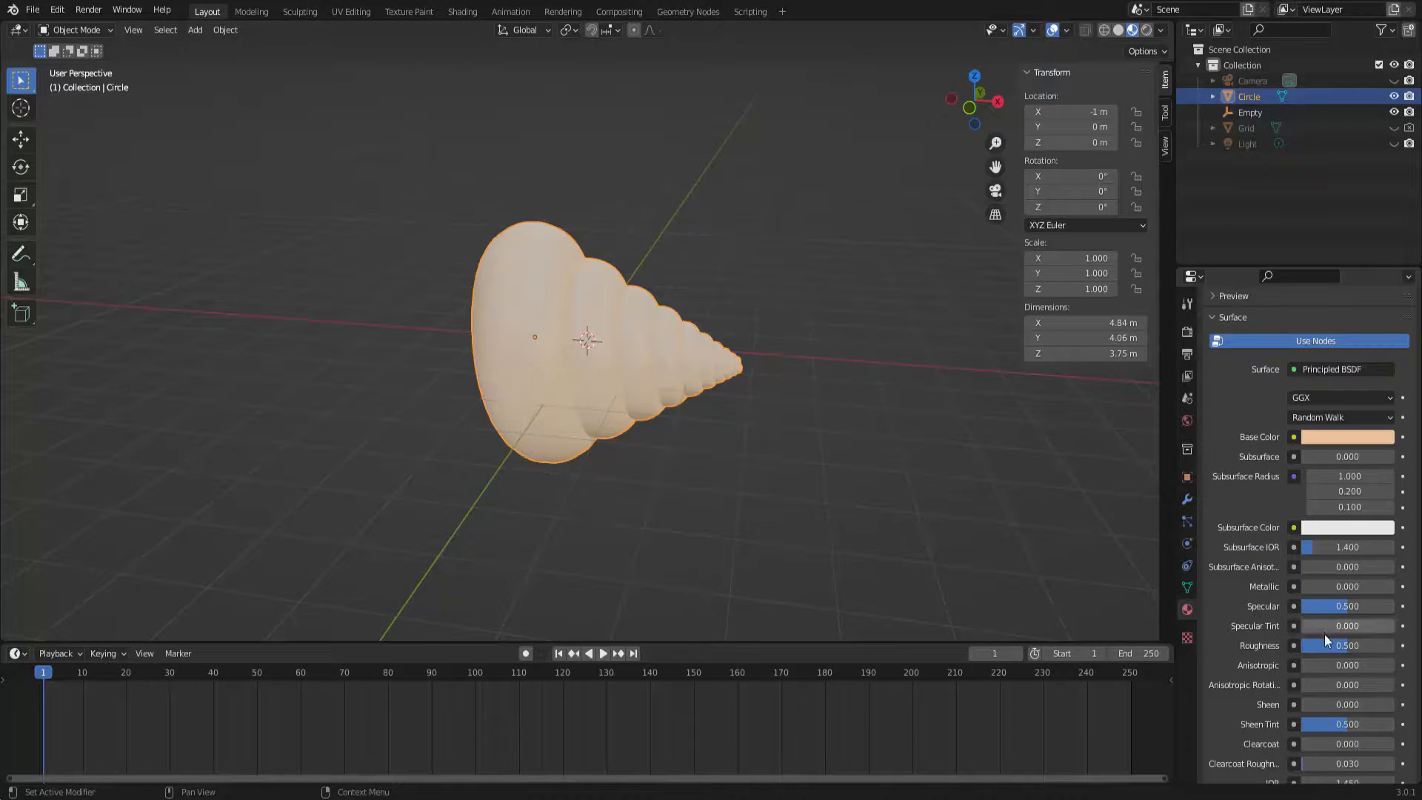
# - Lower the shell material's roughness to about 0.169 and change its base color to a salmon orange
pyautogui.moveTo(1327, 644); pyautogui.dragTo(1315, 644)
pyautogui.click(1339, 439)
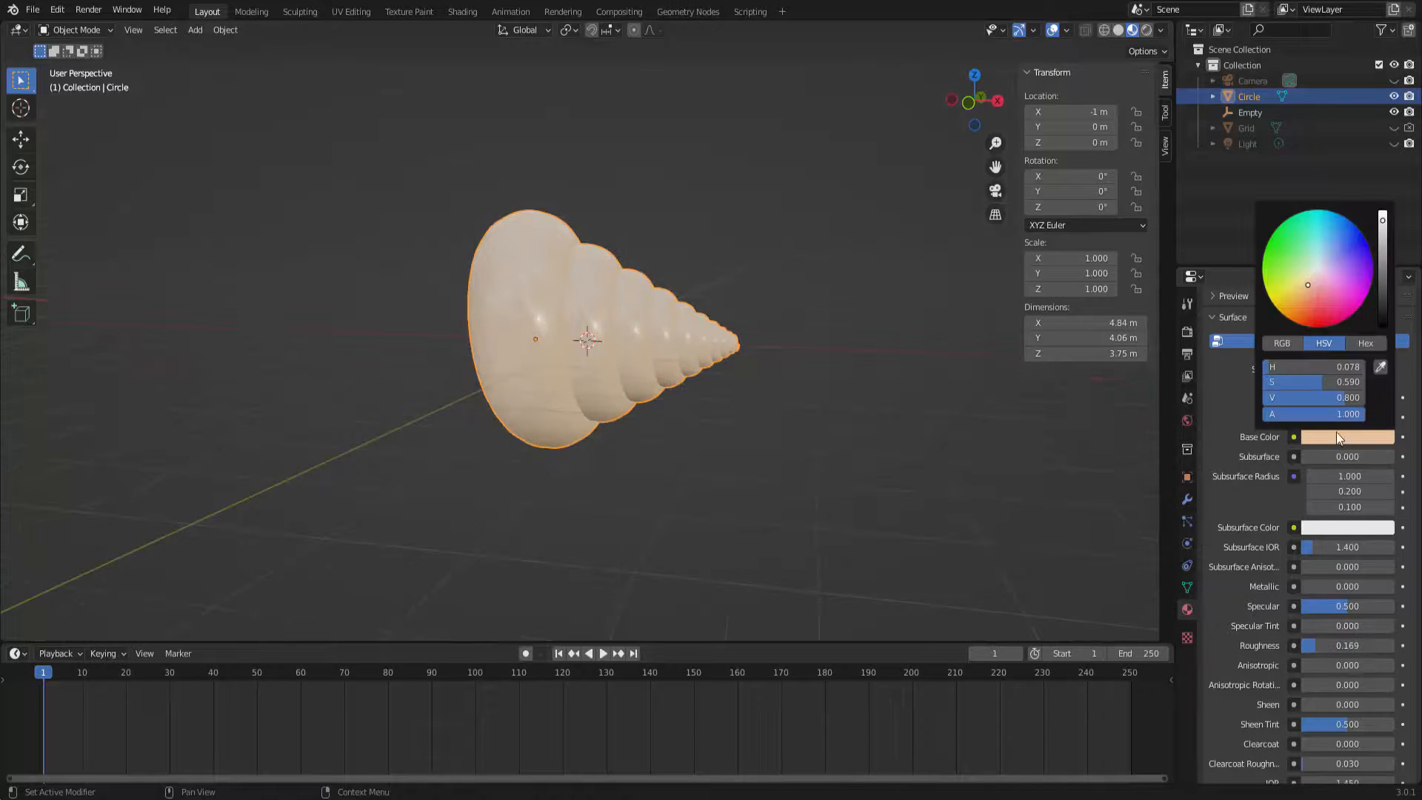
pyautogui.click(1306, 303)
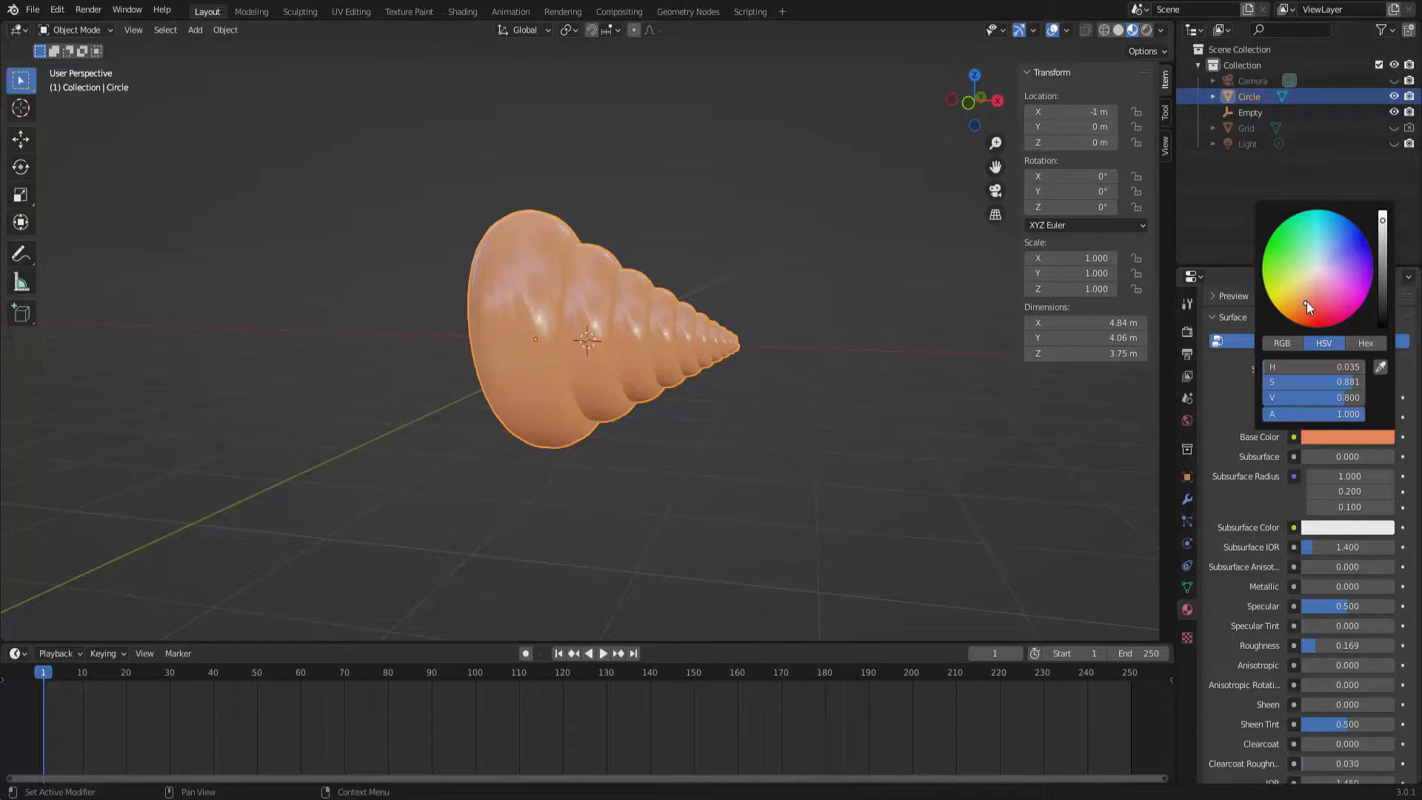
pyautogui.click(1309, 300)
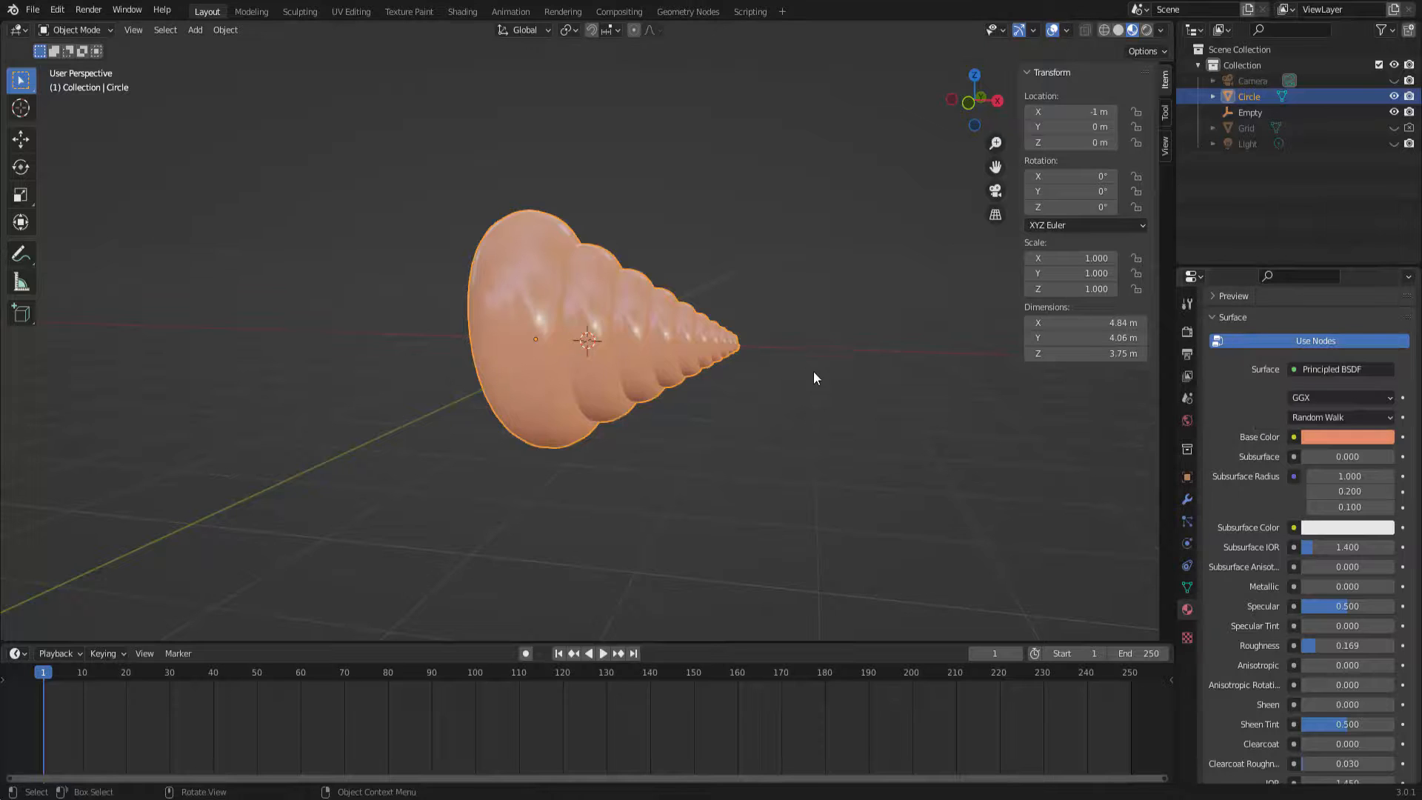
pyautogui.moveTo(813, 371); pyautogui.dragTo(888, 375, button='middle')
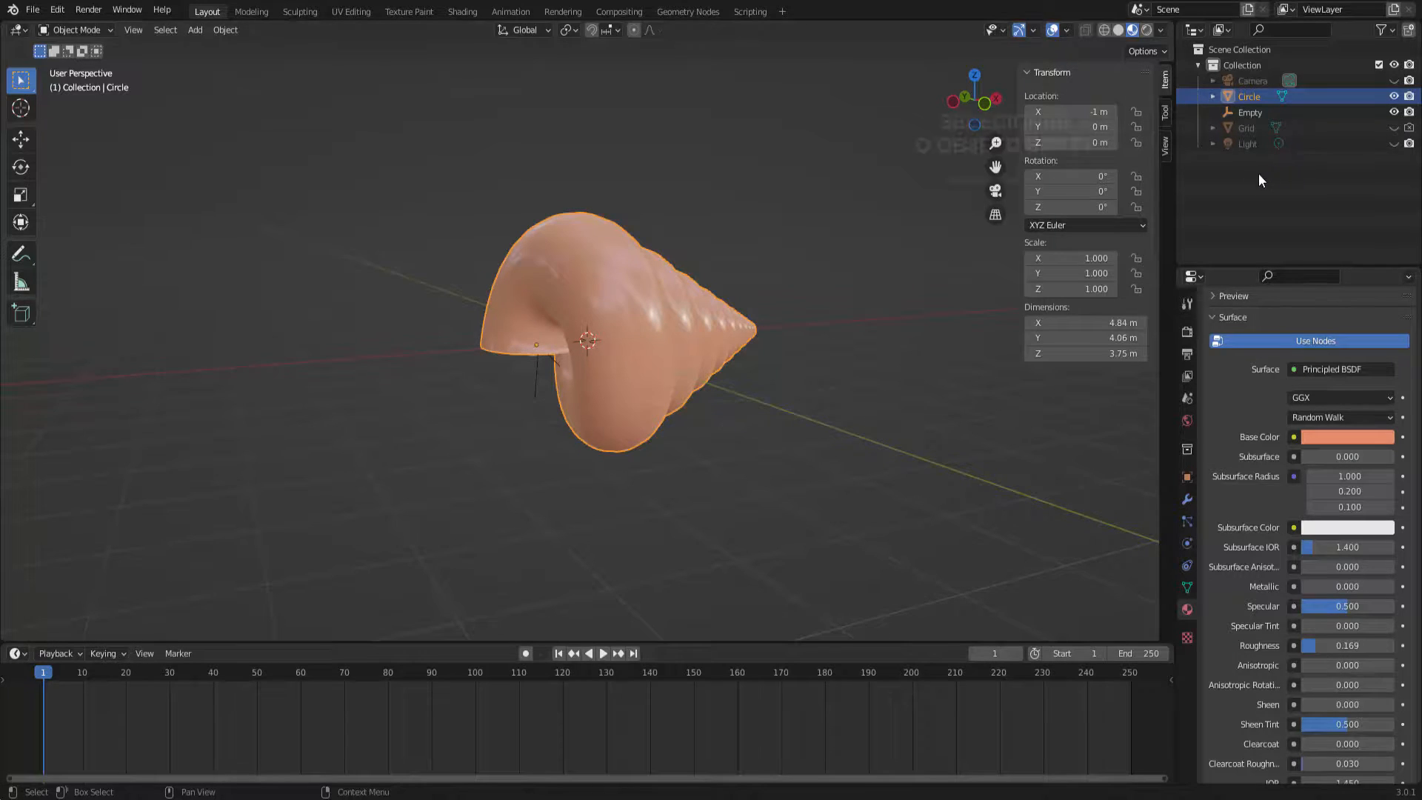
# - Delete the Empty object from the scene and select the shell
pyautogui.click(1253, 114)
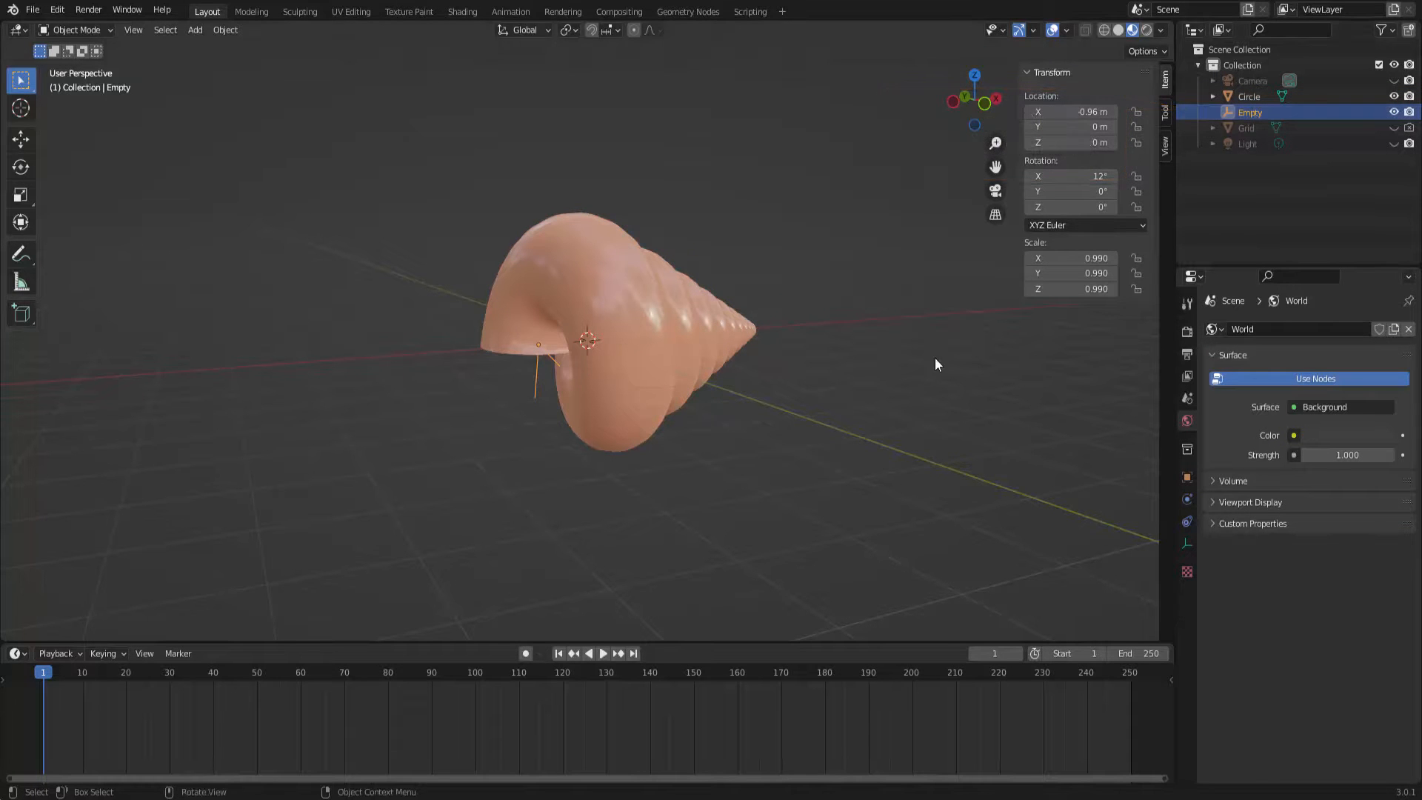
pyautogui.press('x')
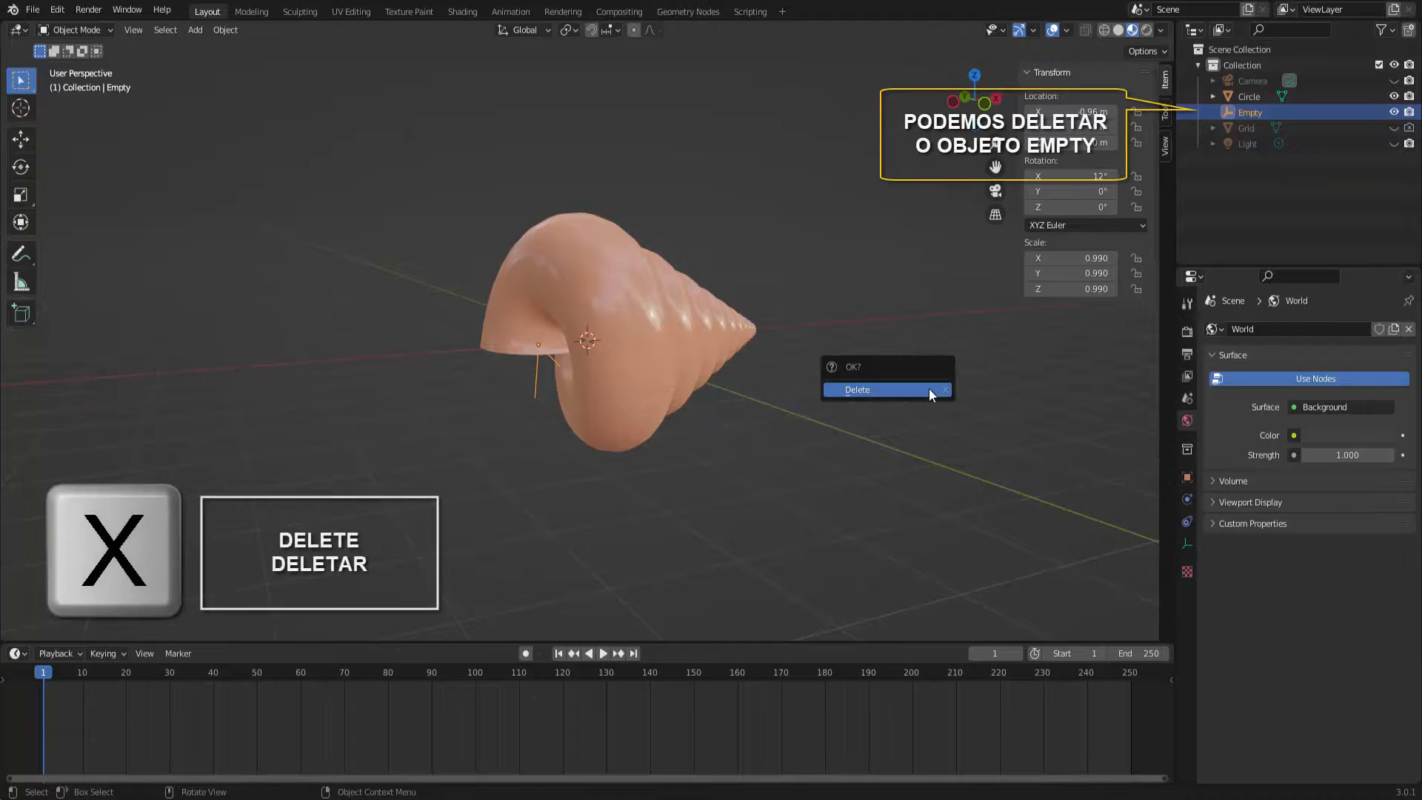
pyautogui.click(930, 390)
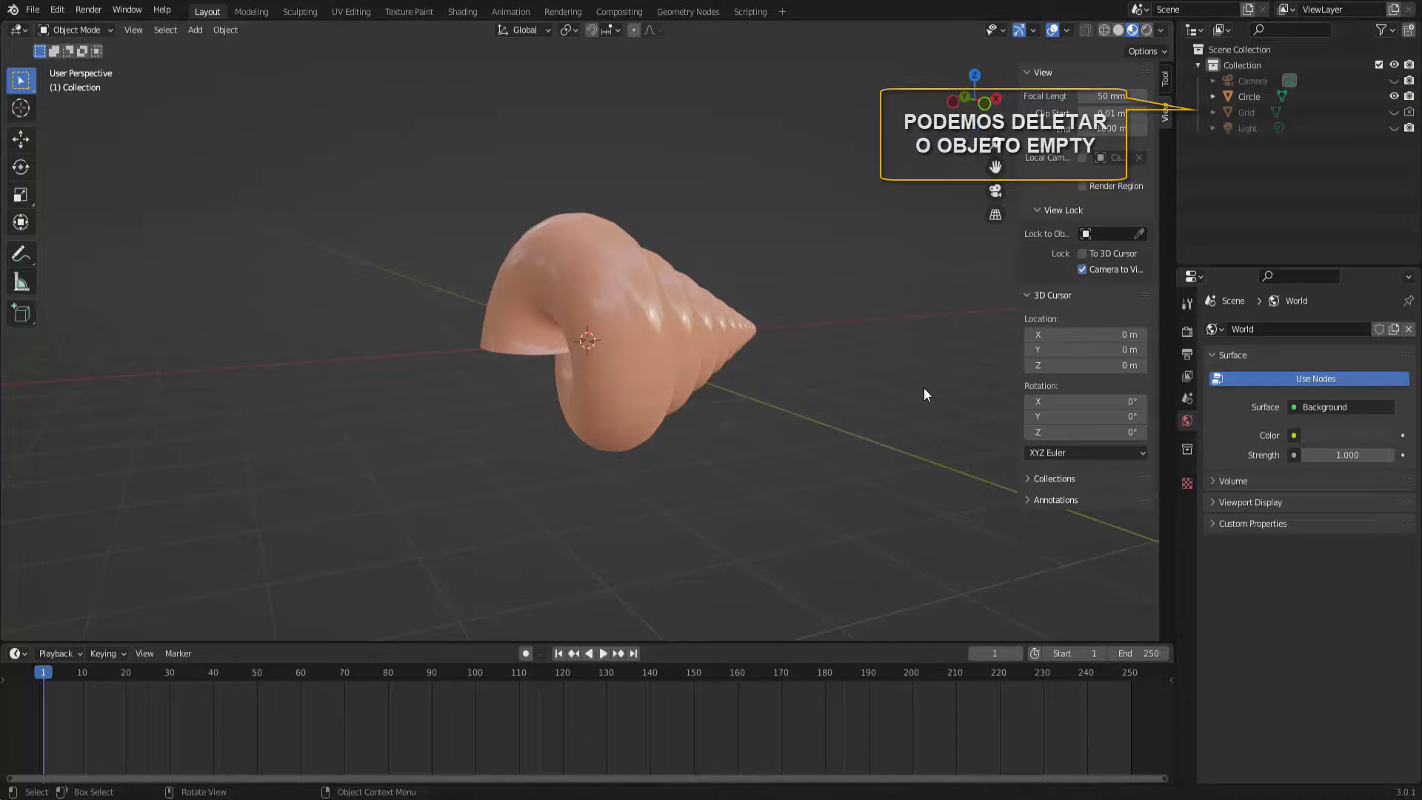
pyautogui.click(708, 334)
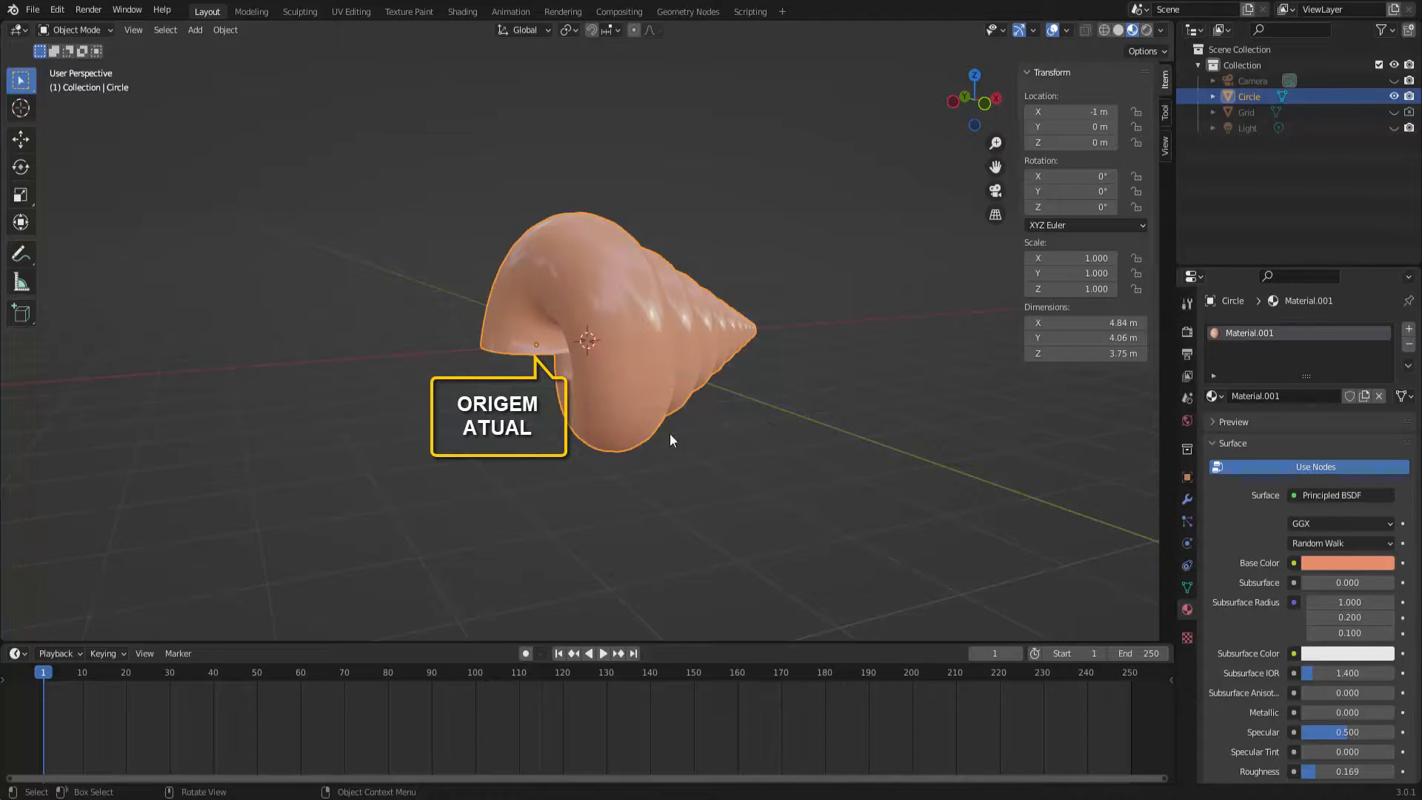
# - Try rotating the shell around the global Y axis to check its current origin, and cancel the rotation
pyautogui.press('r')
pyautogui.press('y')
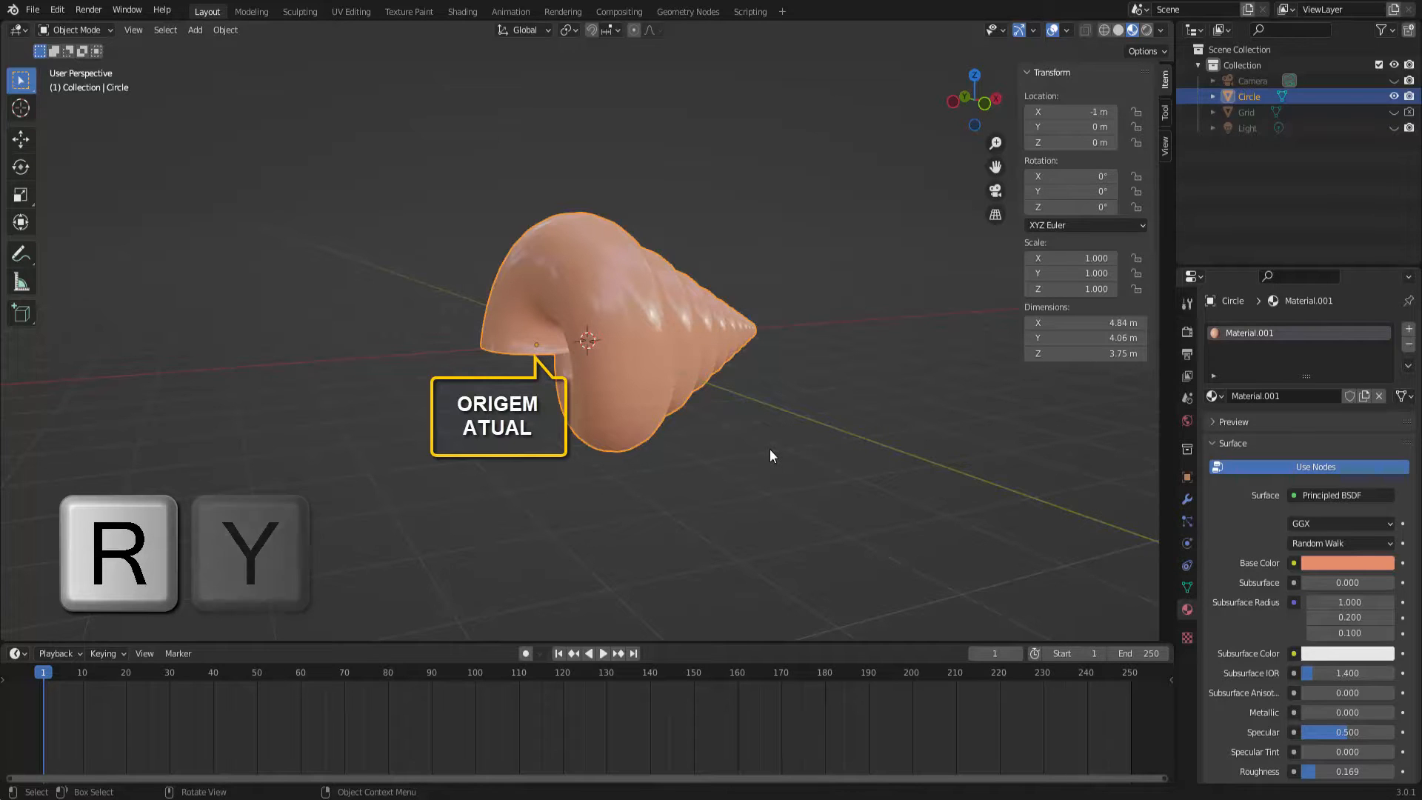
pyautogui.press('r')
pyautogui.press('y')
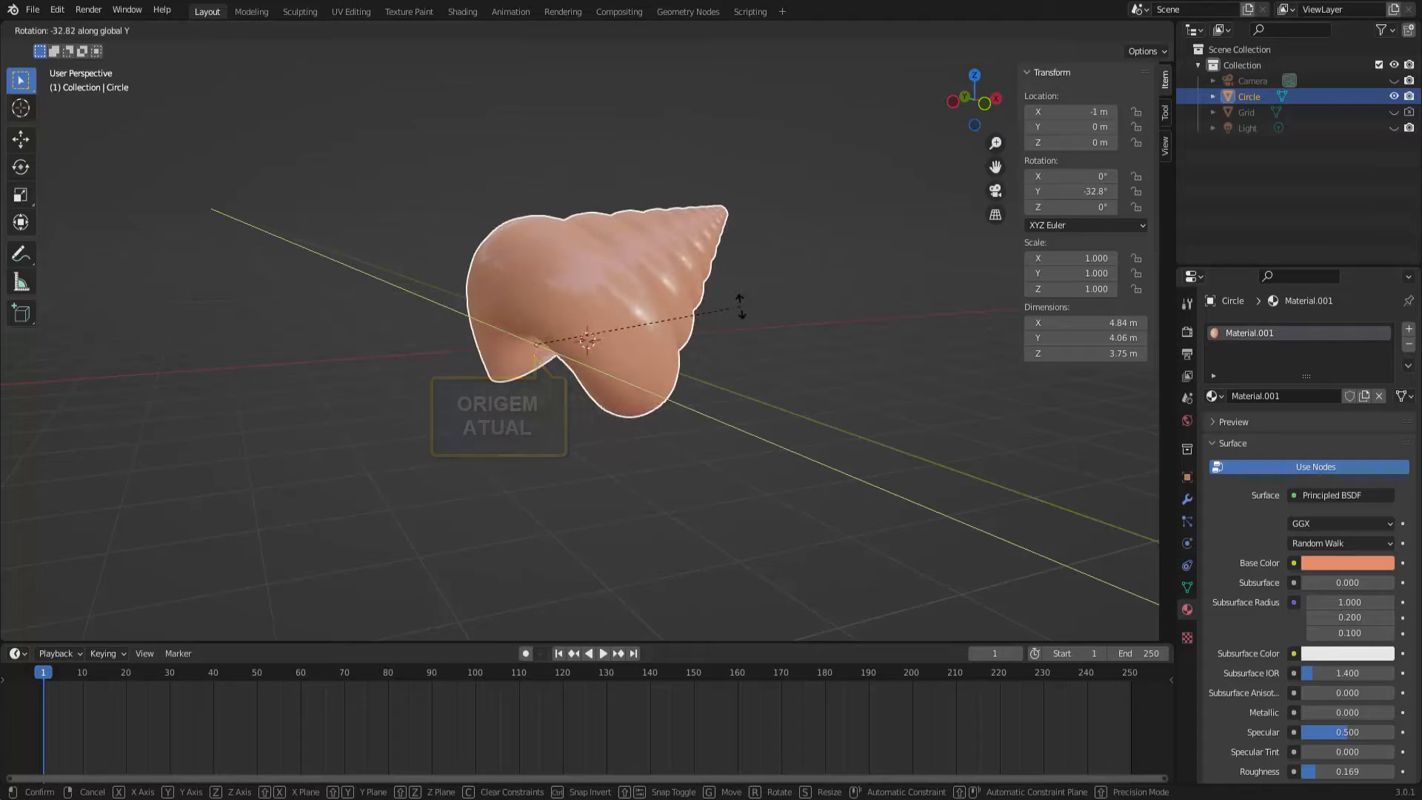
pyautogui.press('Escape')
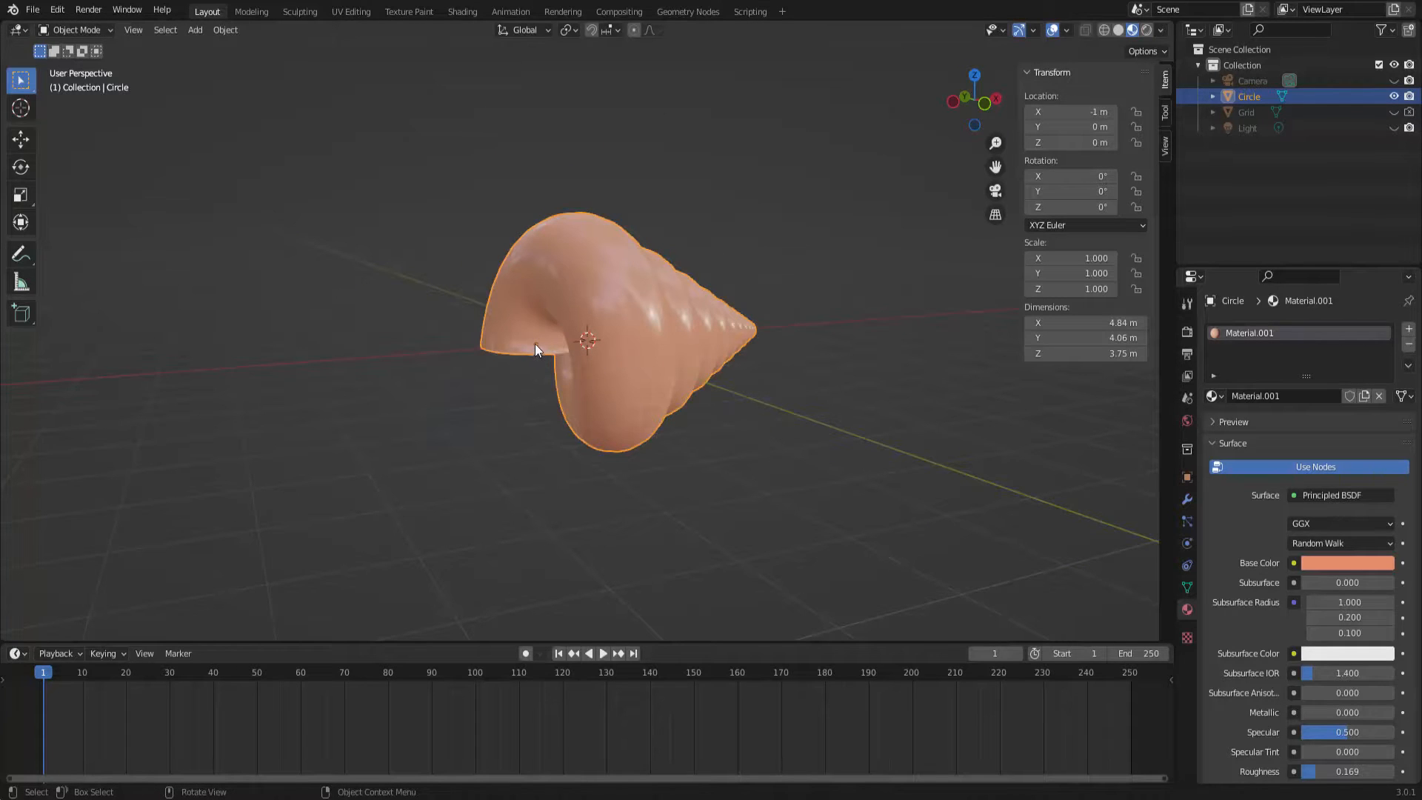
# - Set the shell's origin to its center of mass (surface)
pyautogui.rightClick(889, 272)
pyautogui.moveTo(874, 327)
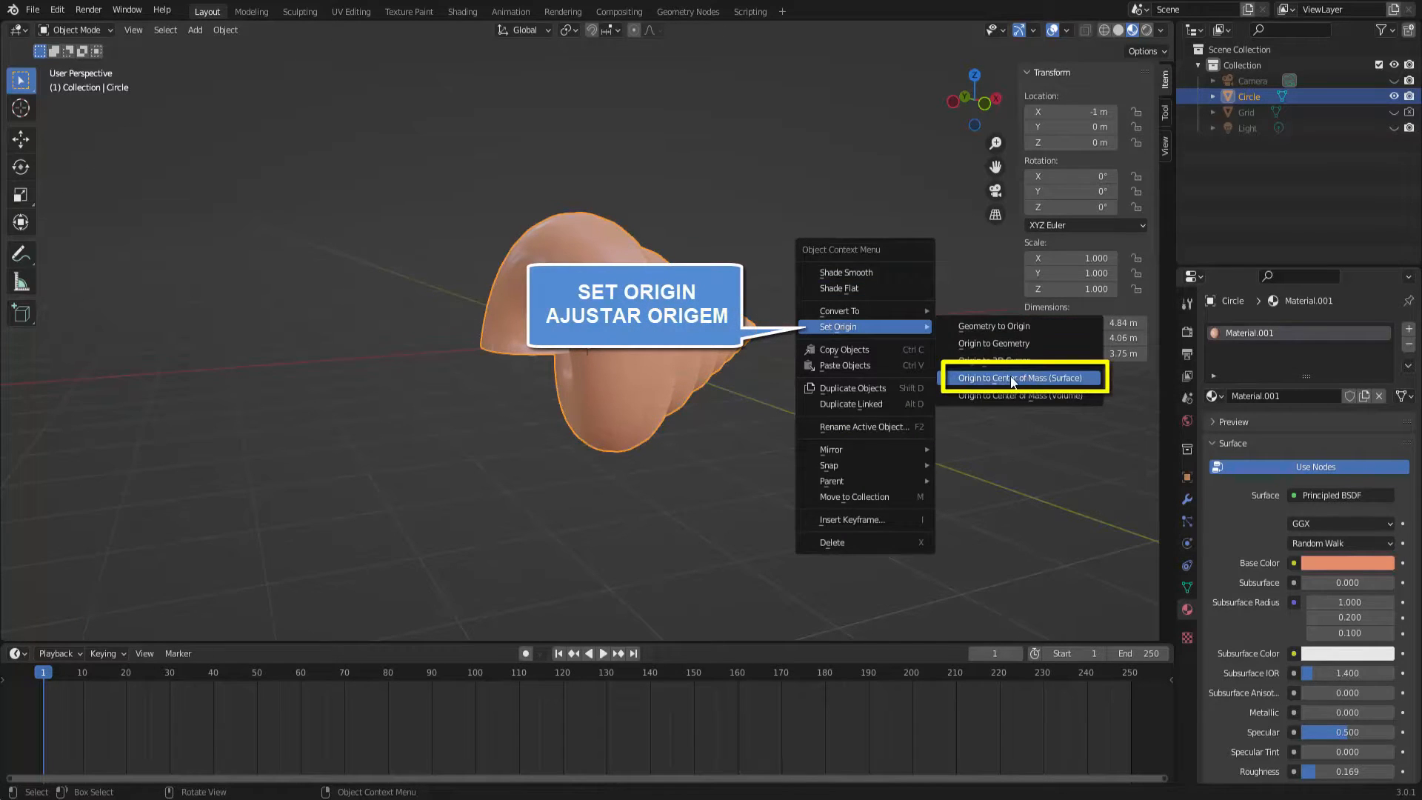
pyautogui.click(1029, 377)
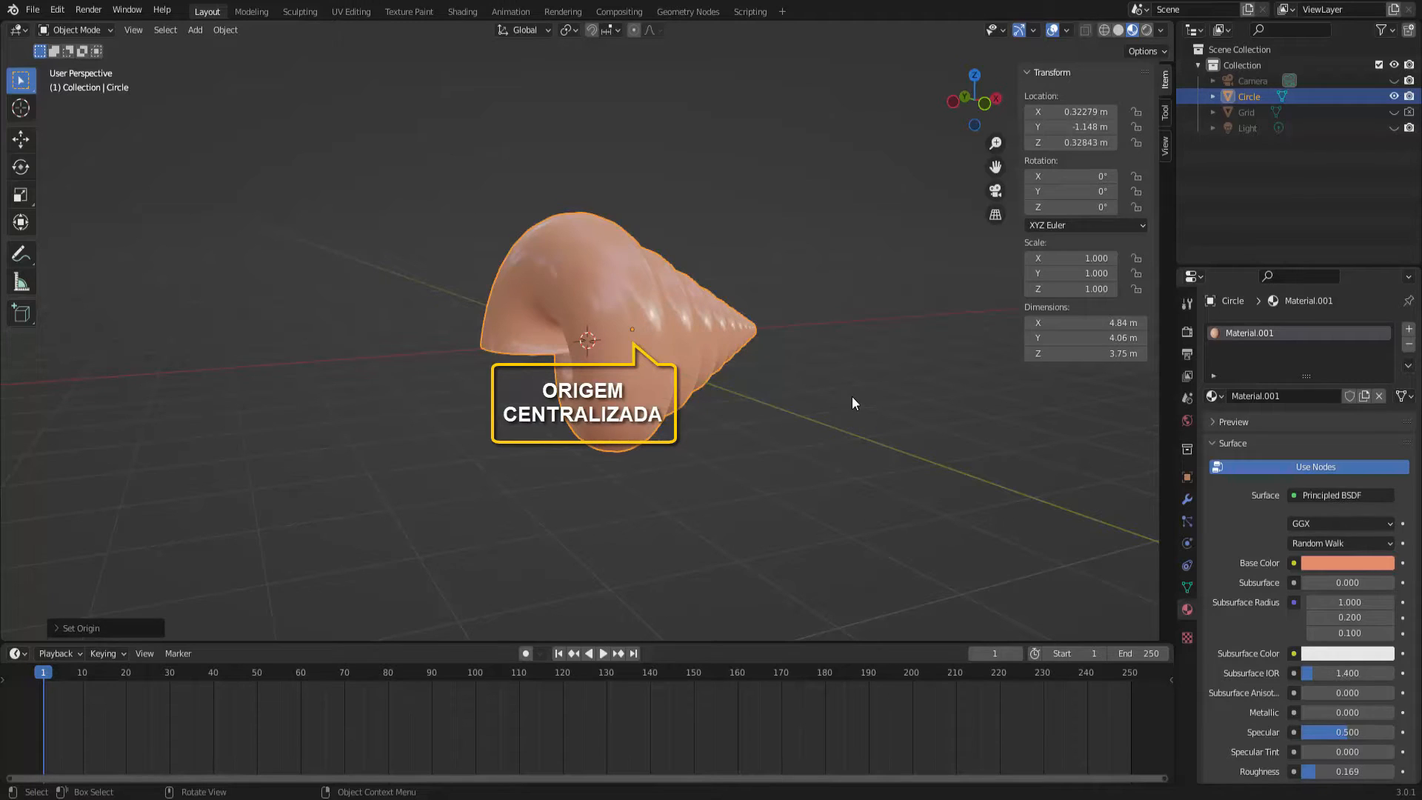
# - Try rotating the shell about its centered origin, and cancel the rotation
pyautogui.press('r')
pyautogui.press('y')
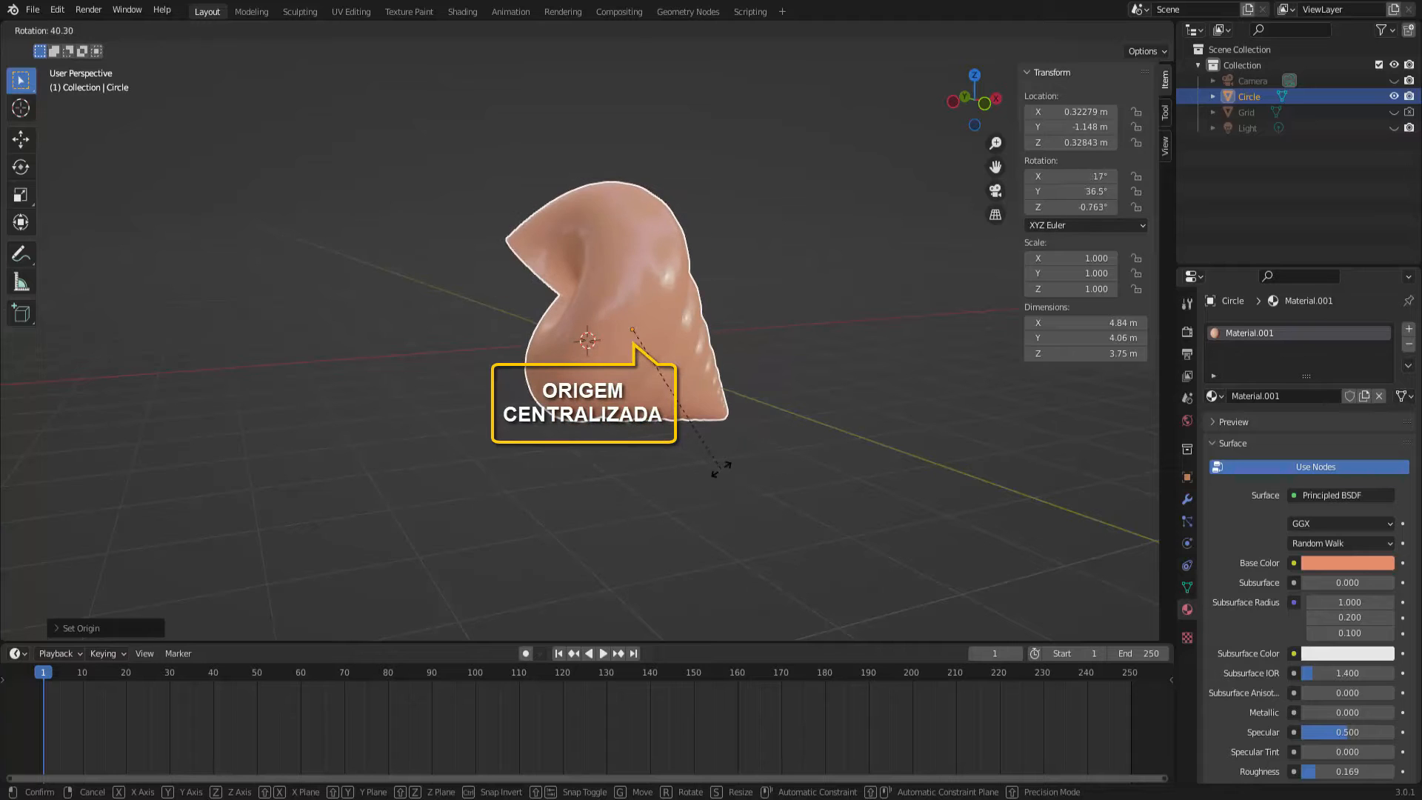
pyautogui.press('Escape')
pyautogui.moveTo(851, 392); pyautogui.dragTo(748, 410, button='middle')
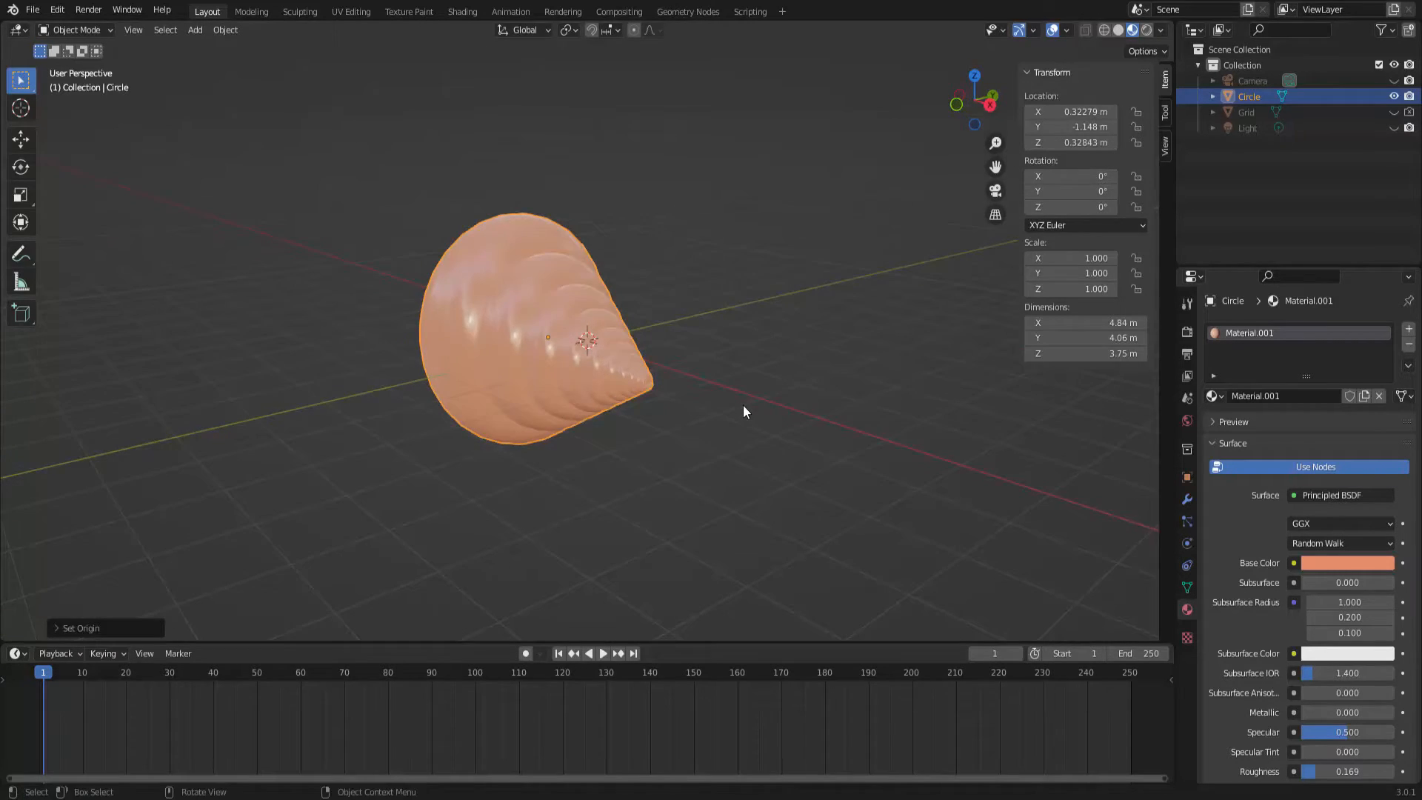